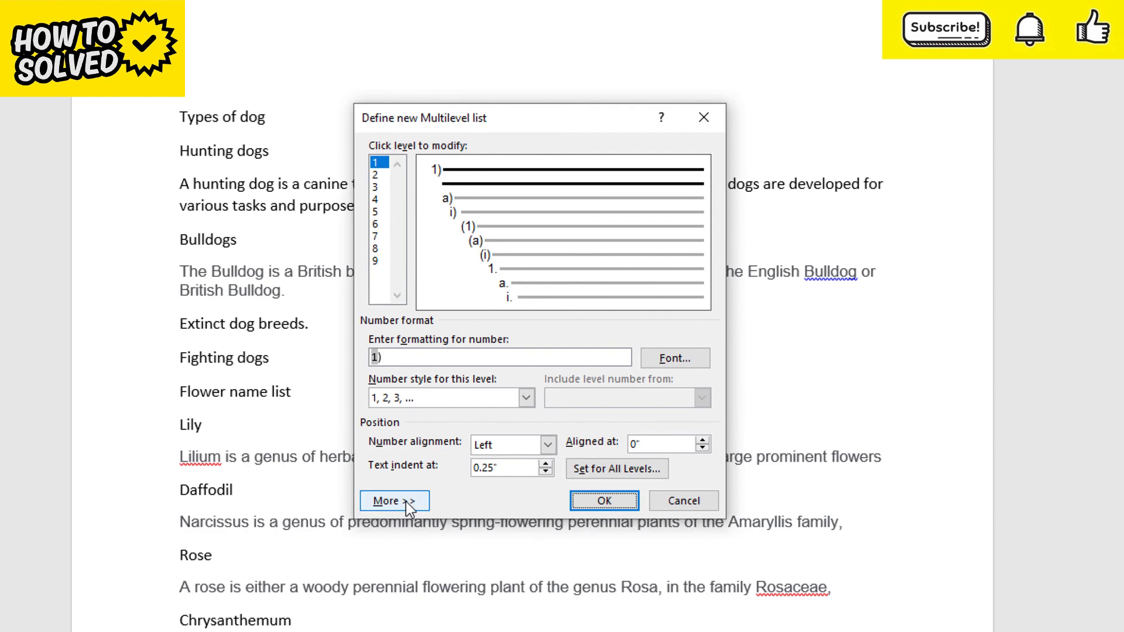
Show the additional multilevel list options and link level 1 to the Heading 1 style
{"action": "left_click", "coordinate": [393, 502]}
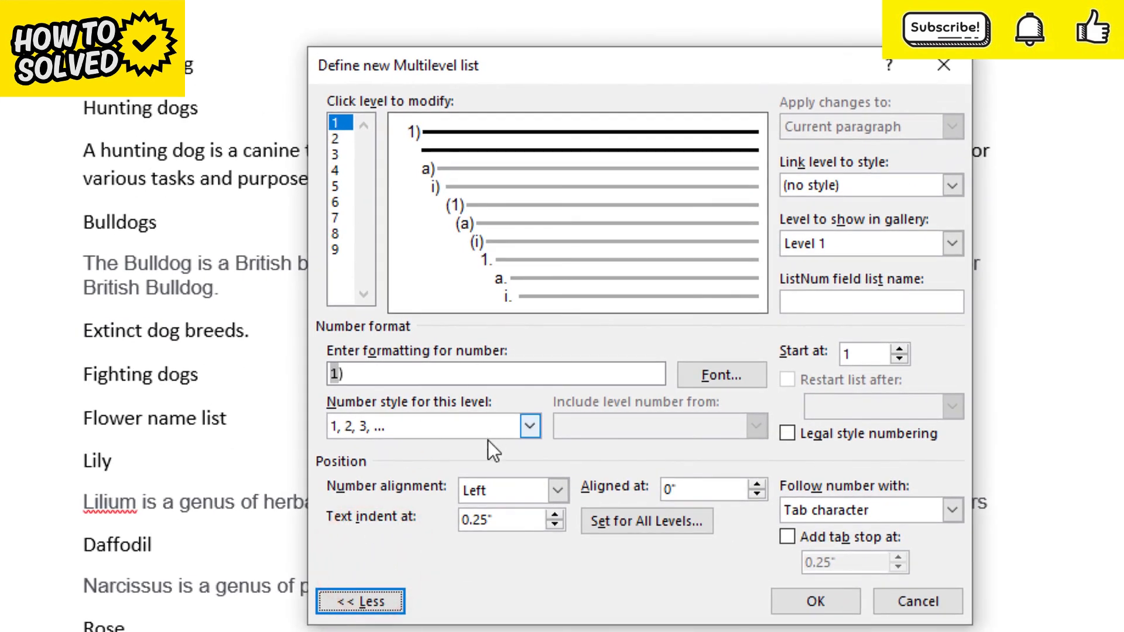
{"action": "left_click", "coordinate": [335, 124]}
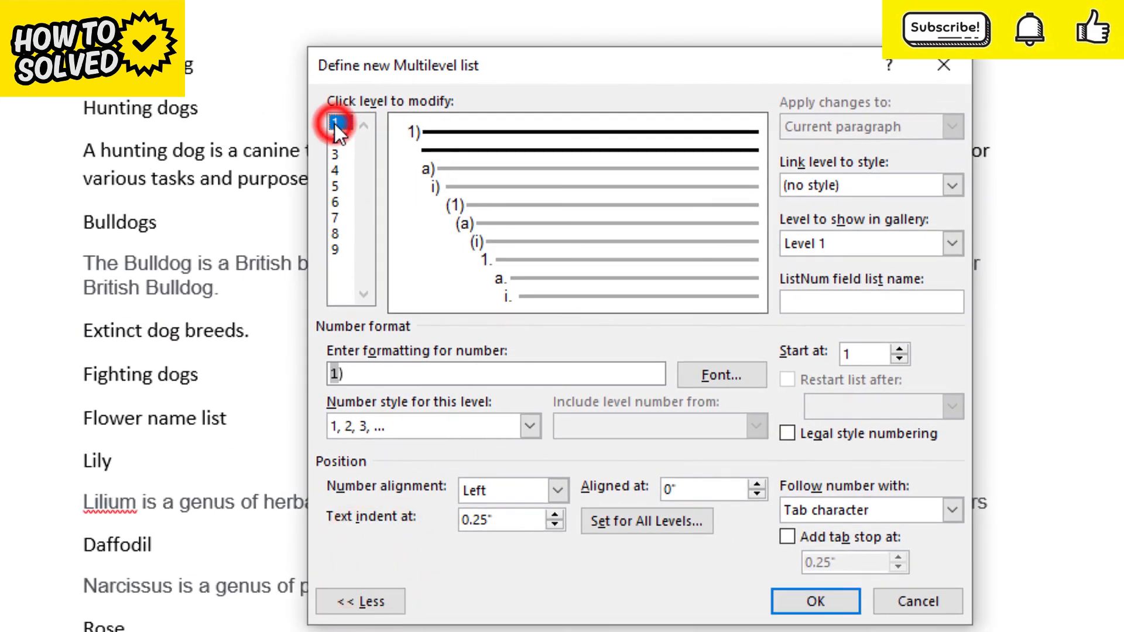
{"action": "left_click", "coordinate": [951, 190]}
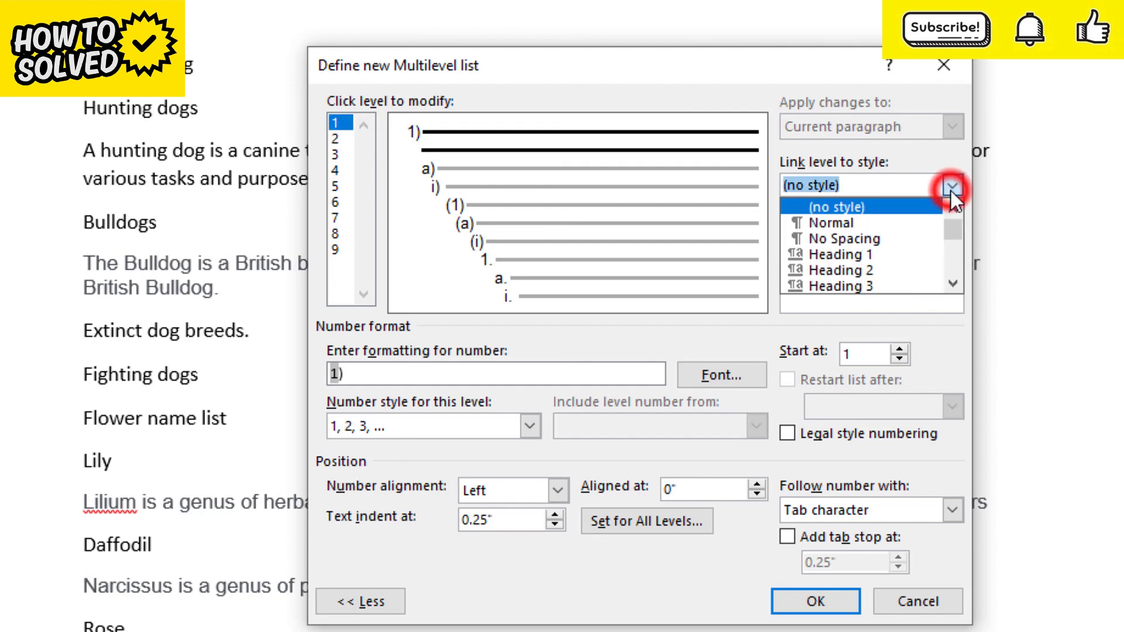
{"action": "left_click", "coordinate": [880, 255]}
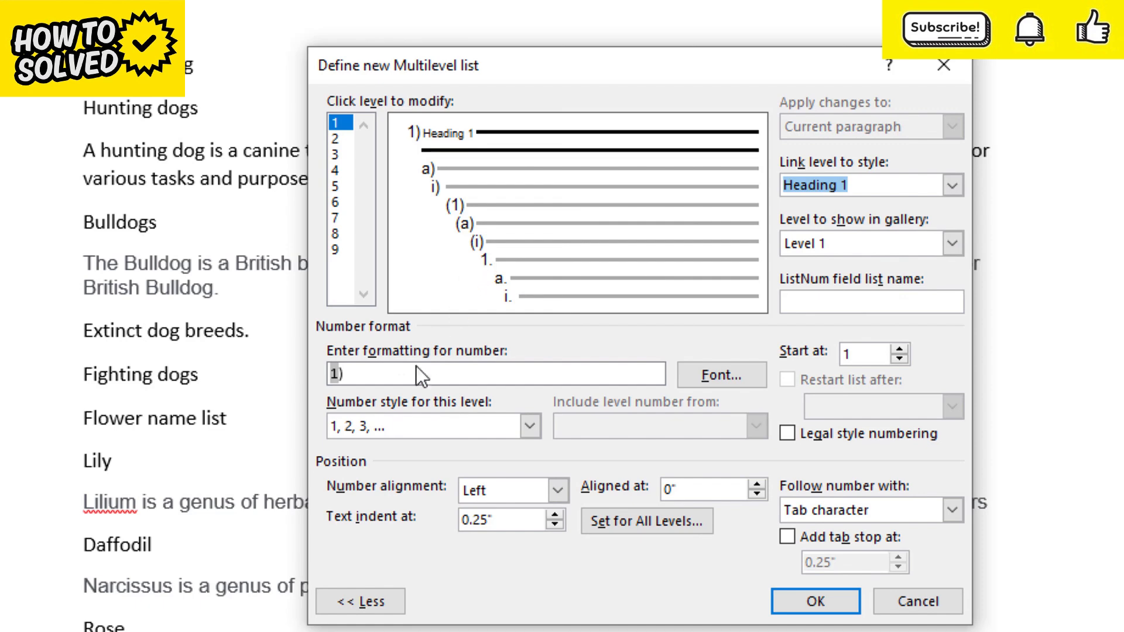
Format the level 1 number as "1." and keep its number style as 1, 2, 3, …
{"action": "left_click", "coordinate": [354, 375]}
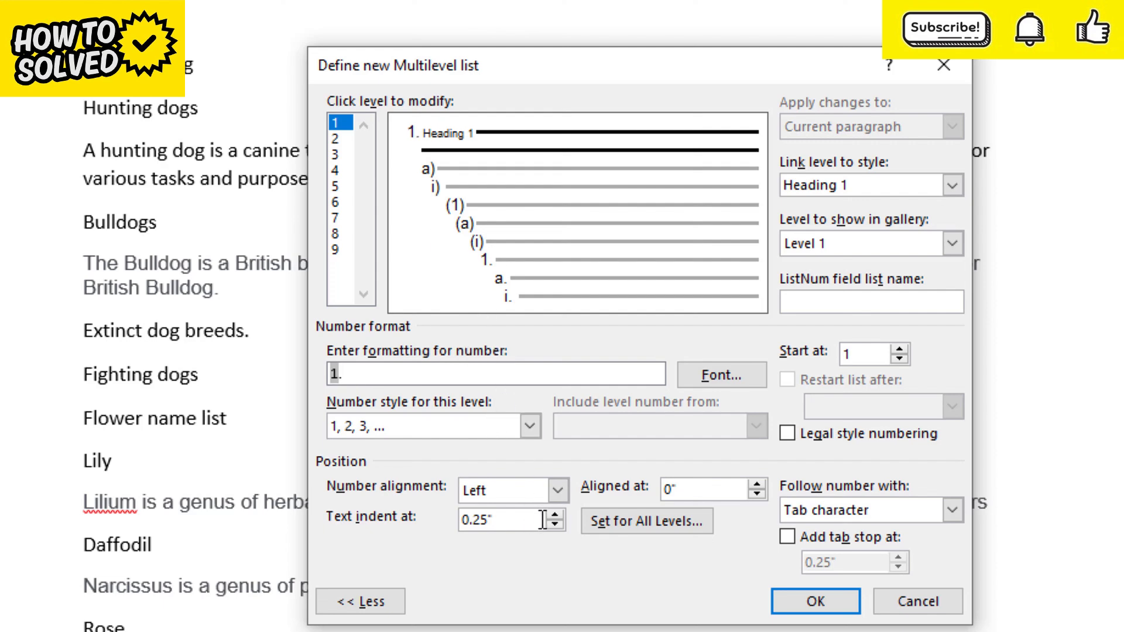
{"action": "left_click", "coordinate": [531, 426]}
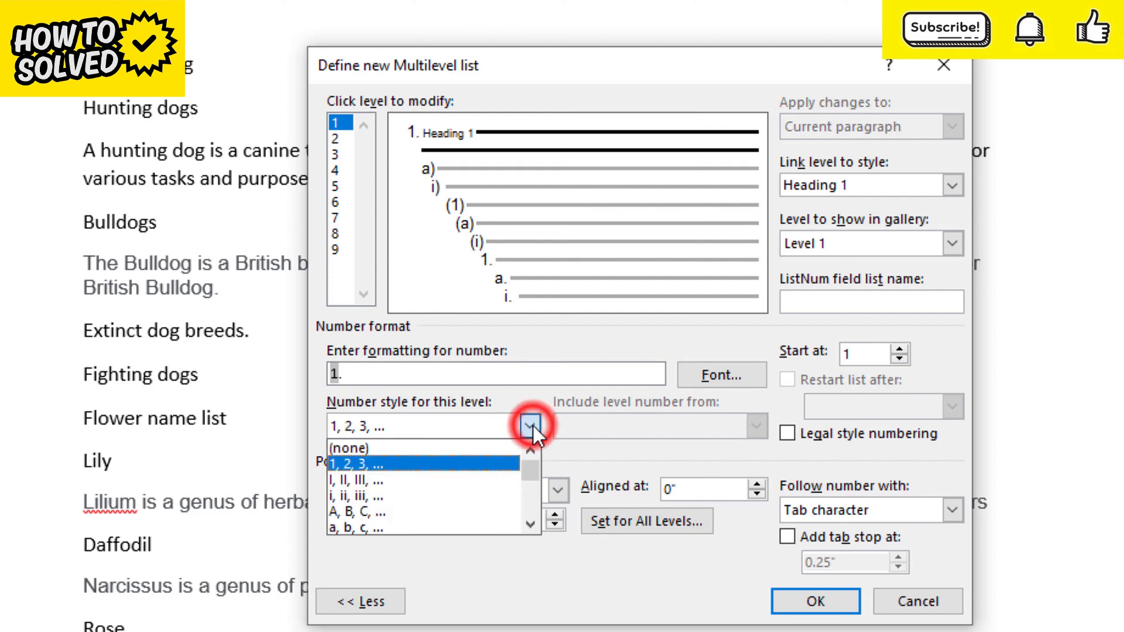
{"action": "left_click", "coordinate": [531, 427]}
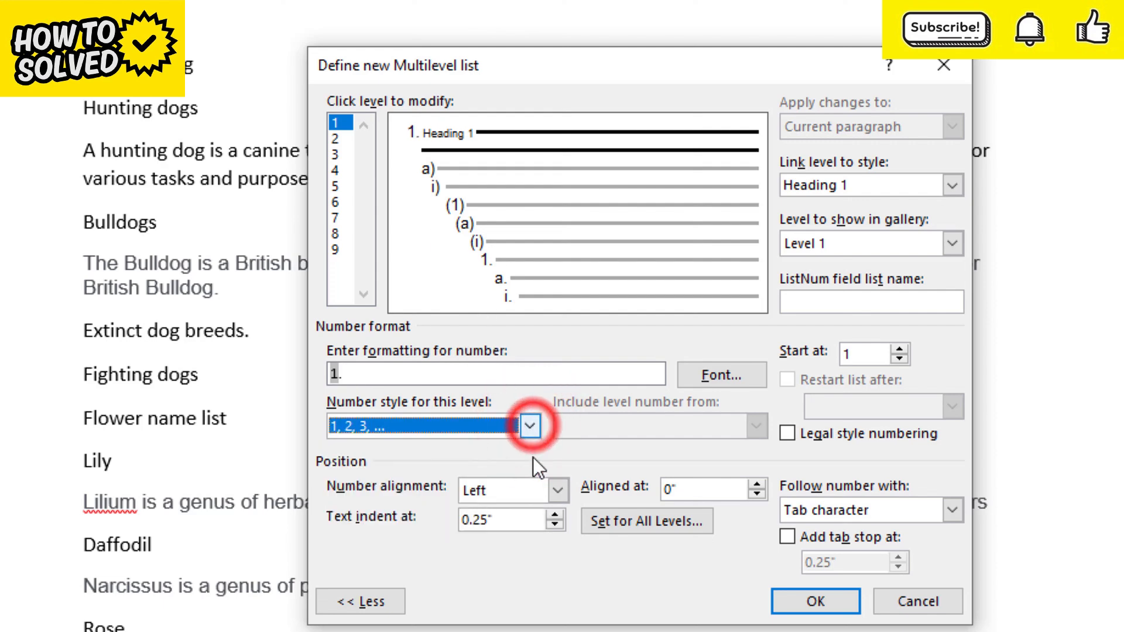
Try out different text indents for level 1, ranging from 0.2" to 0.8"
{"action": "left_click", "coordinate": [552, 526]}
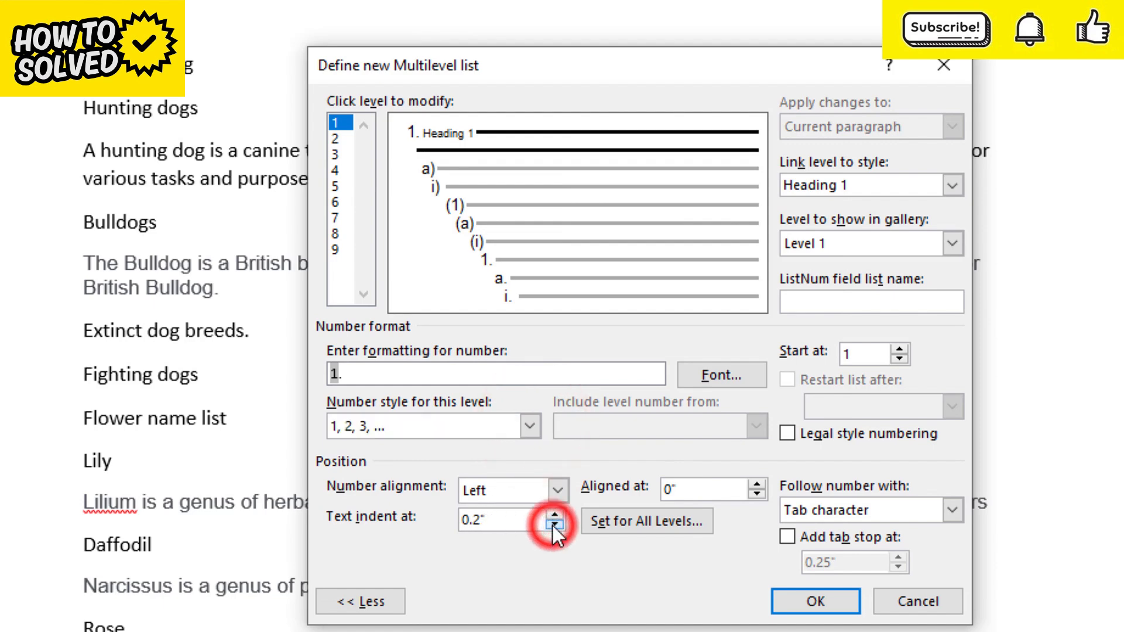
{"action": "left_click", "coordinate": [555, 518]}
{"action": "left_click", "coordinate": [555, 518]}
{"action": "left_click", "coordinate": [555, 518]}
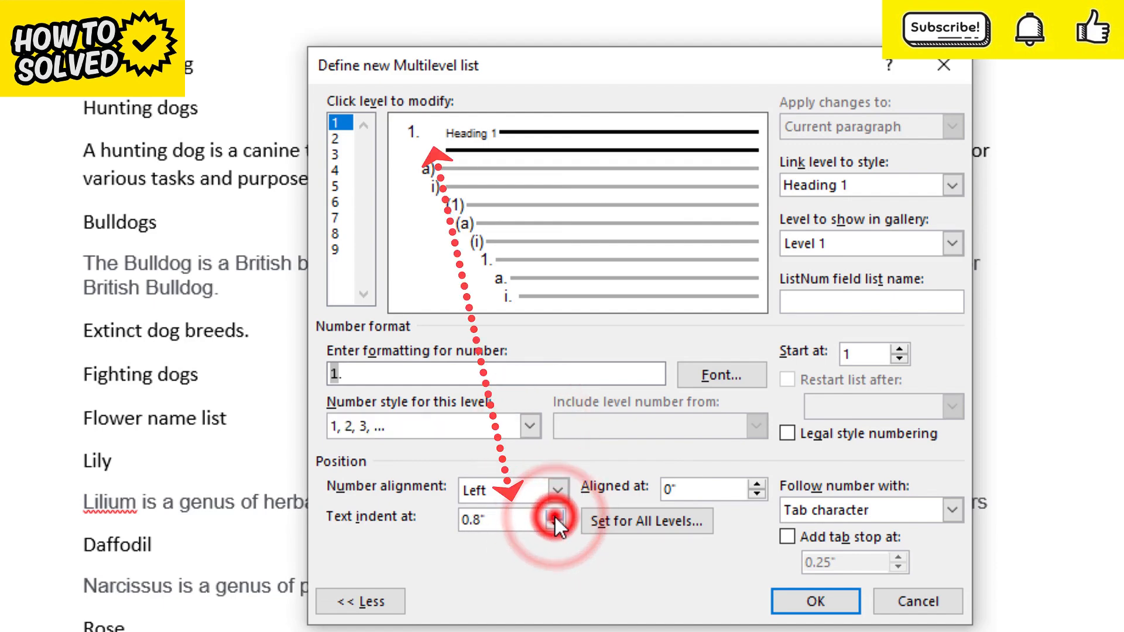
{"action": "left_click", "coordinate": [555, 517]}
{"action": "left_click", "coordinate": [555, 527]}
{"action": "left_click", "coordinate": [555, 527]}
{"action": "left_click", "coordinate": [556, 527]}
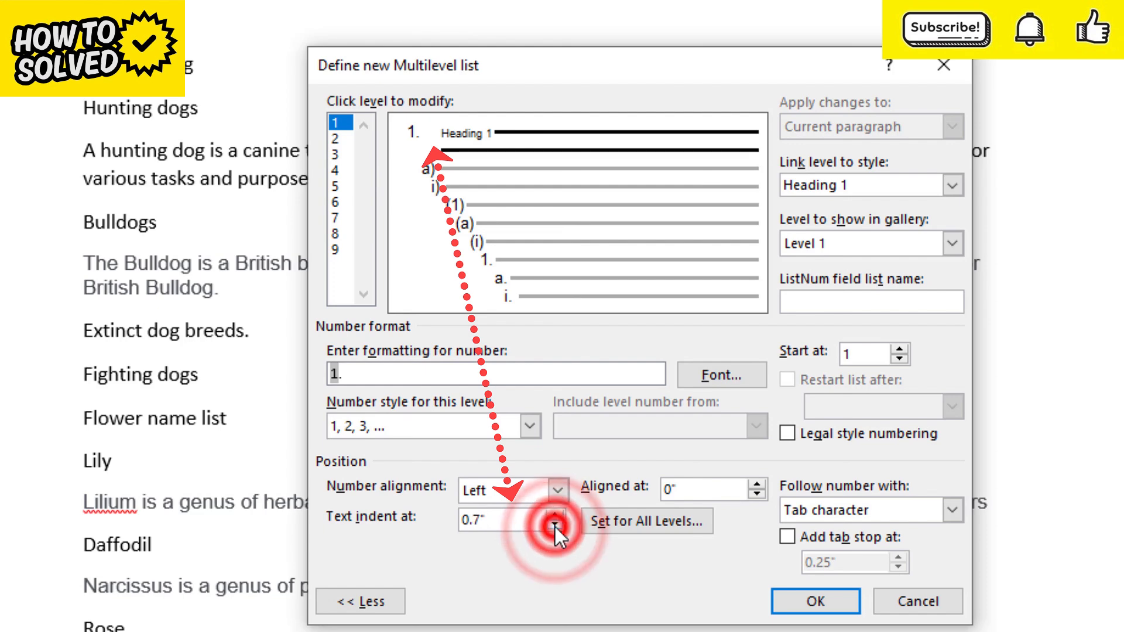
{"action": "left_click", "coordinate": [555, 525]}
{"action": "left_click", "coordinate": [554, 525]}
{"action": "left_click", "coordinate": [555, 526]}
{"action": "left_click", "coordinate": [554, 524]}
{"action": "left_click", "coordinate": [553, 525]}
{"action": "left_click", "coordinate": [554, 526]}
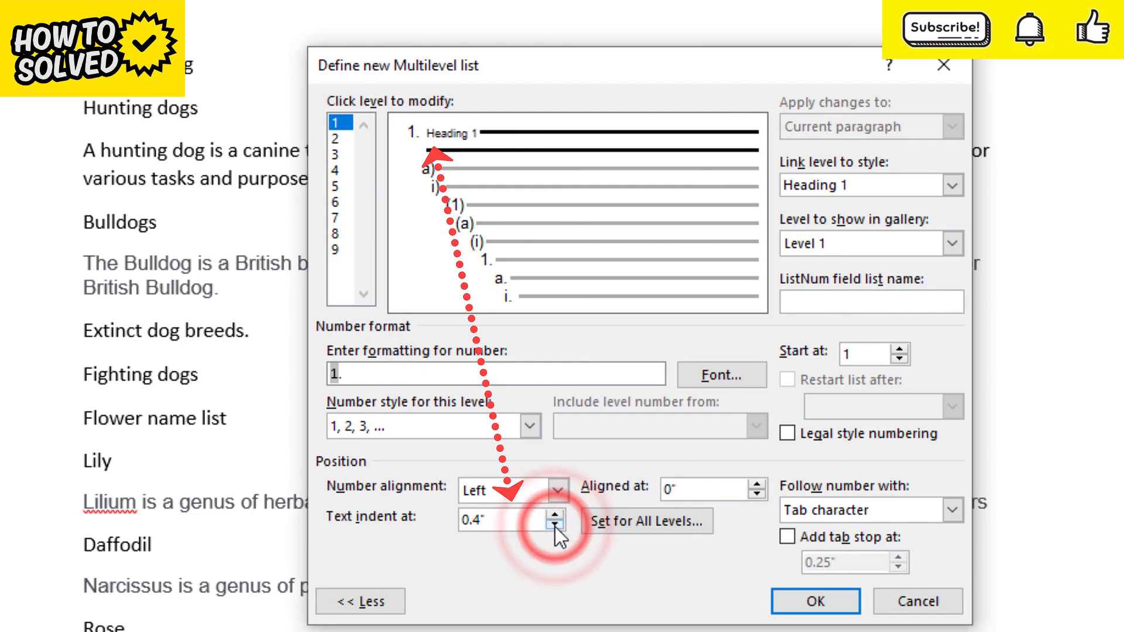
Set the text indent of level 1 to 0.25"
{"action": "double_click", "coordinate": [504, 520]}
{"action": "type", "text": "0.25"}
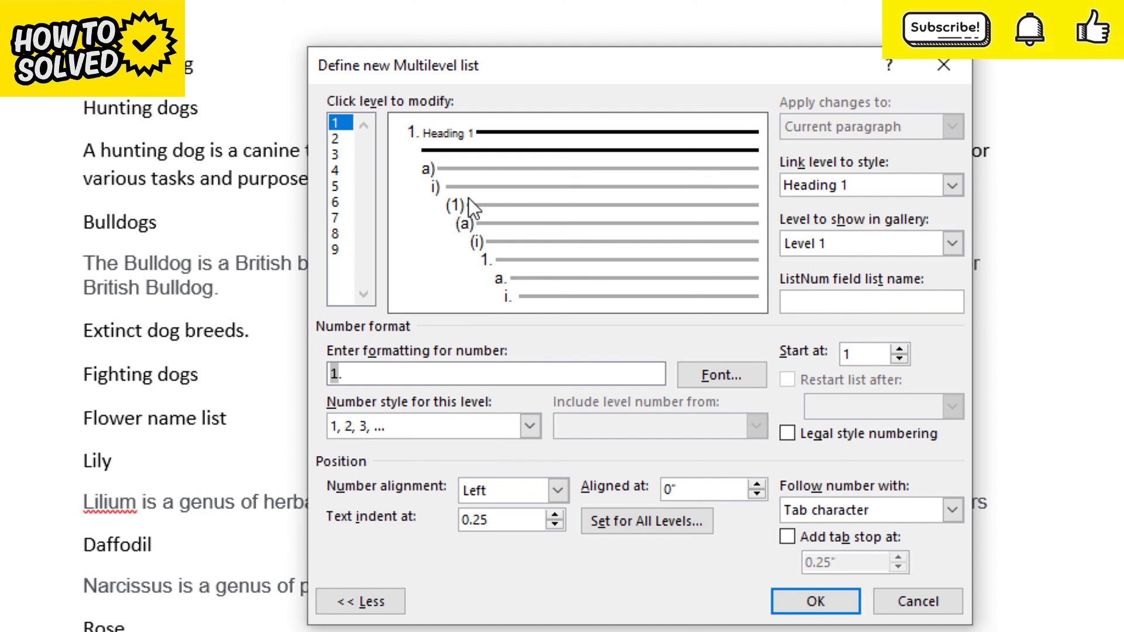
Link level 2 of the list to the Heading 2 style
{"action": "left_click", "coordinate": [339, 140]}
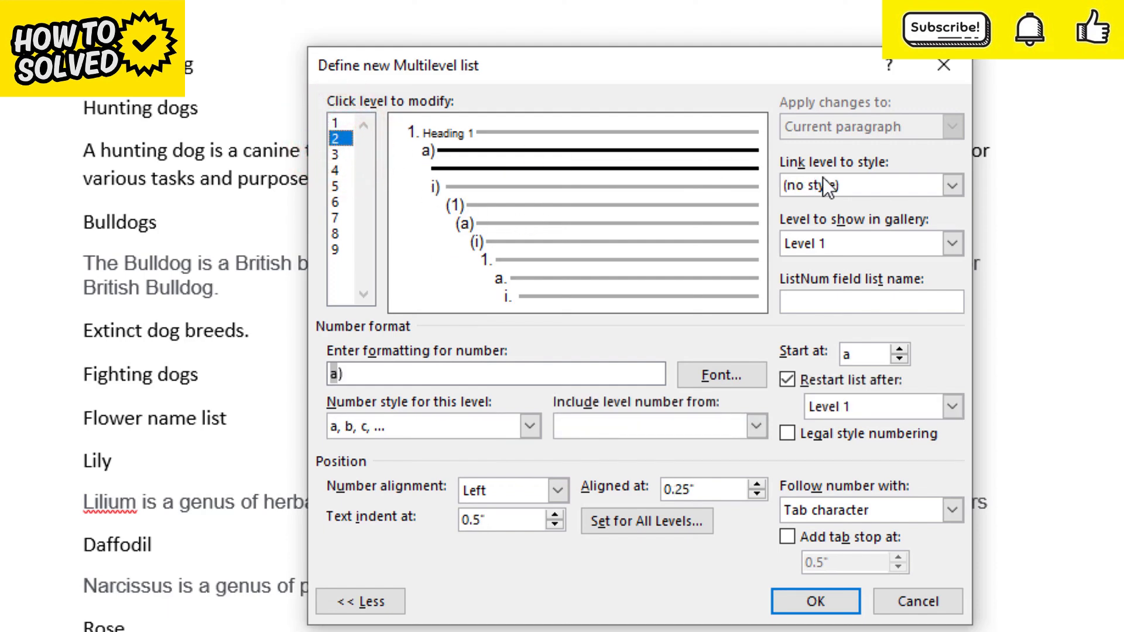
{"action": "left_click", "coordinate": [951, 186]}
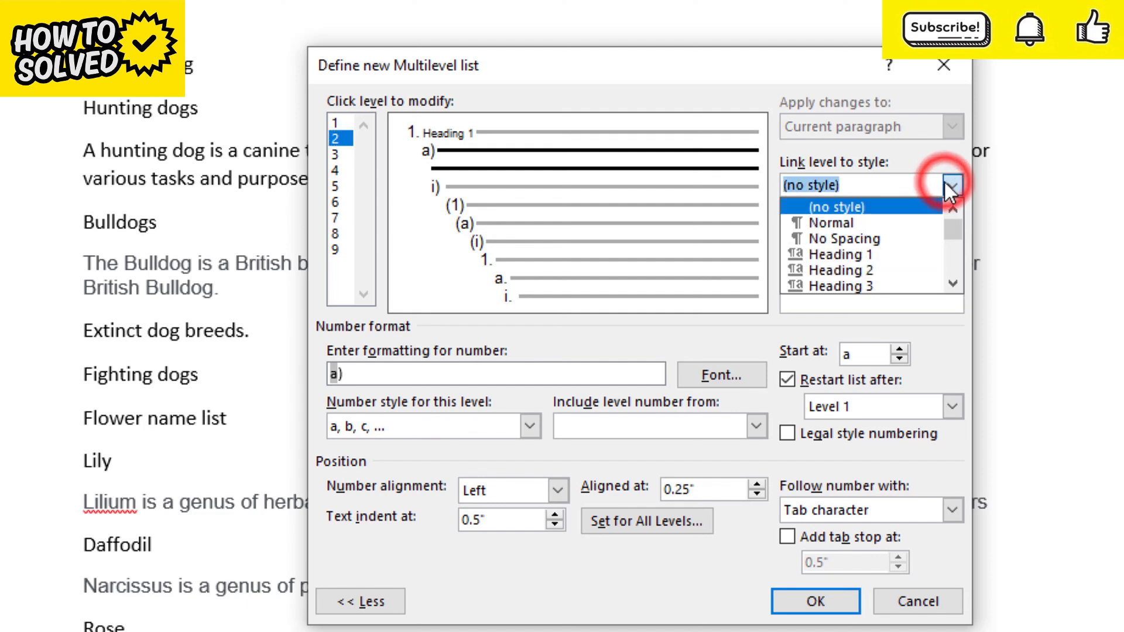
{"action": "left_click", "coordinate": [876, 268]}
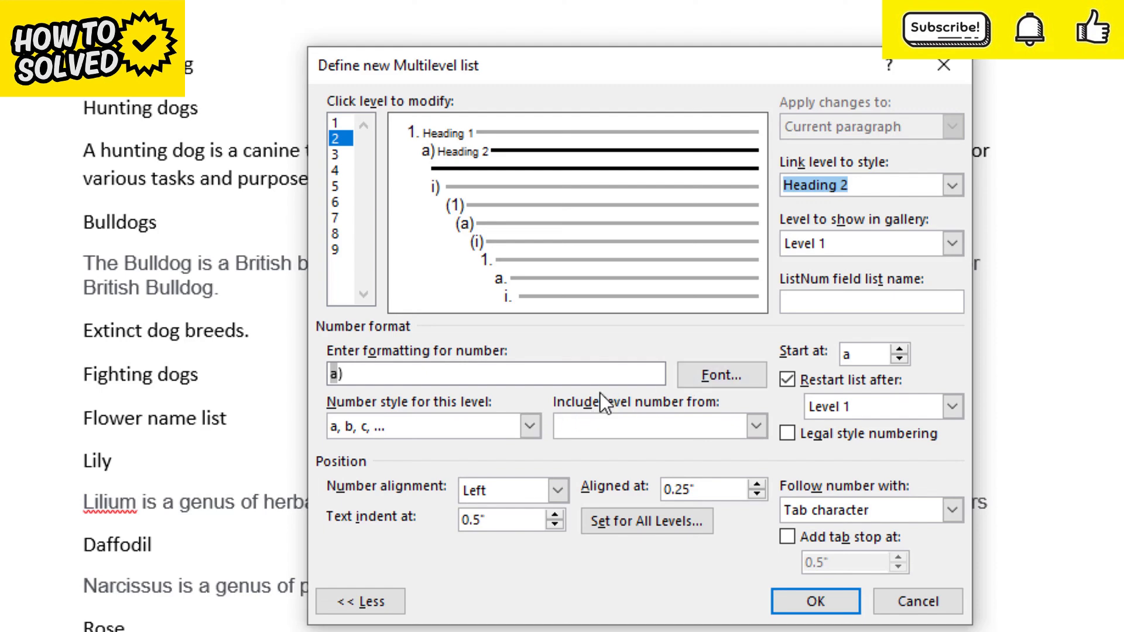
Set level 2's number style to 1, 2, 3, … and format its number as 1.1, including the level 1 number before the full stop
{"action": "left_click", "coordinate": [529, 427]}
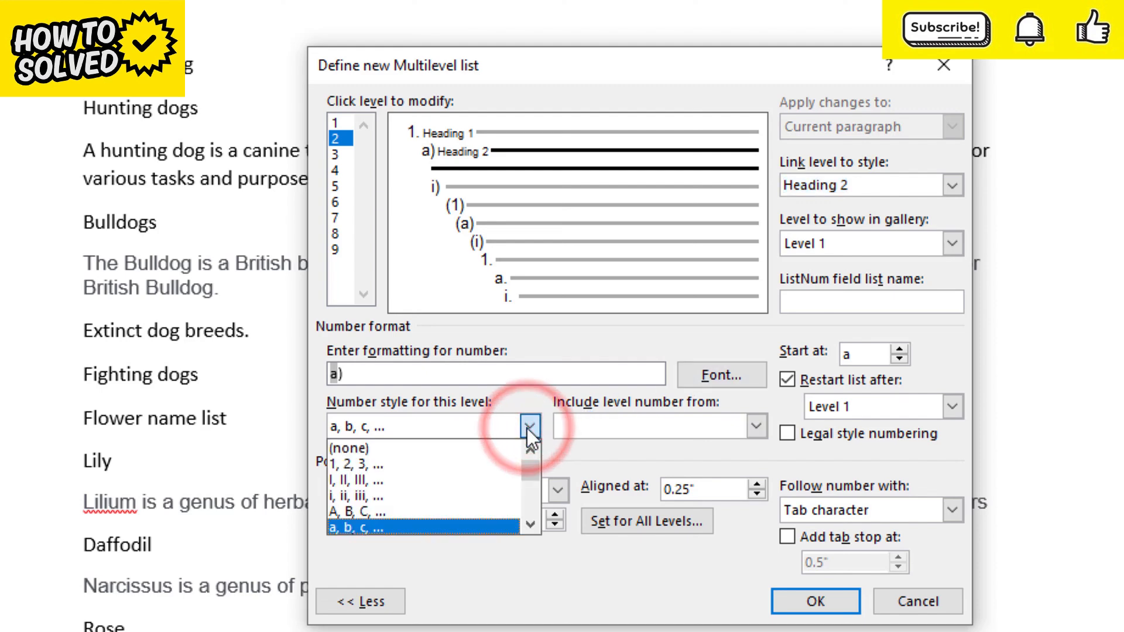
{"action": "left_click", "coordinate": [395, 462]}
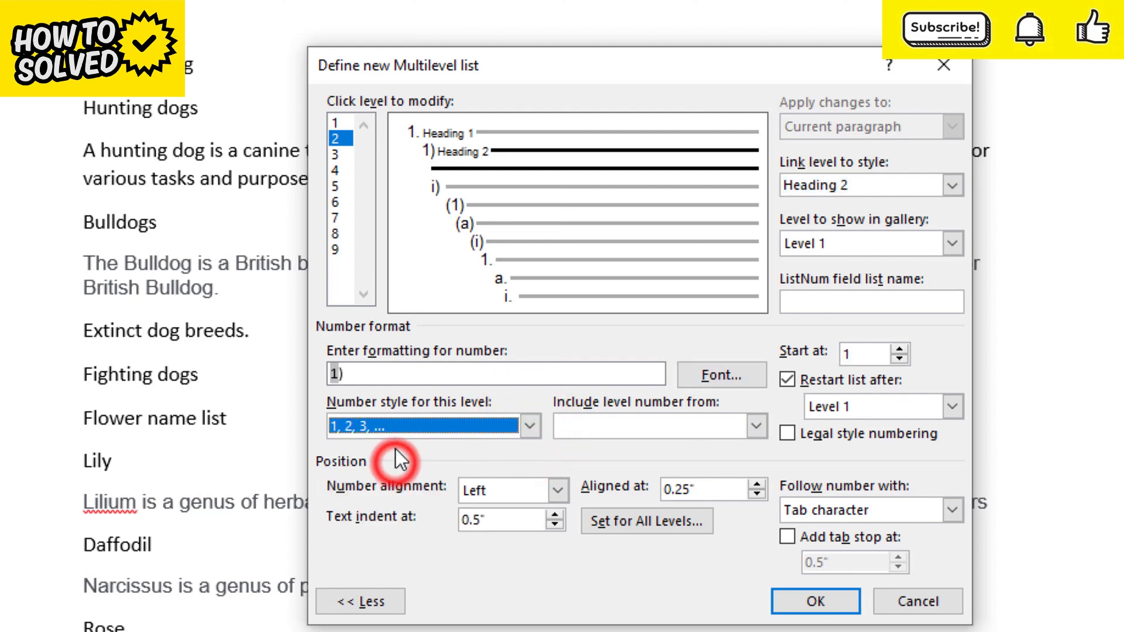
{"action": "left_click", "coordinate": [372, 375]}
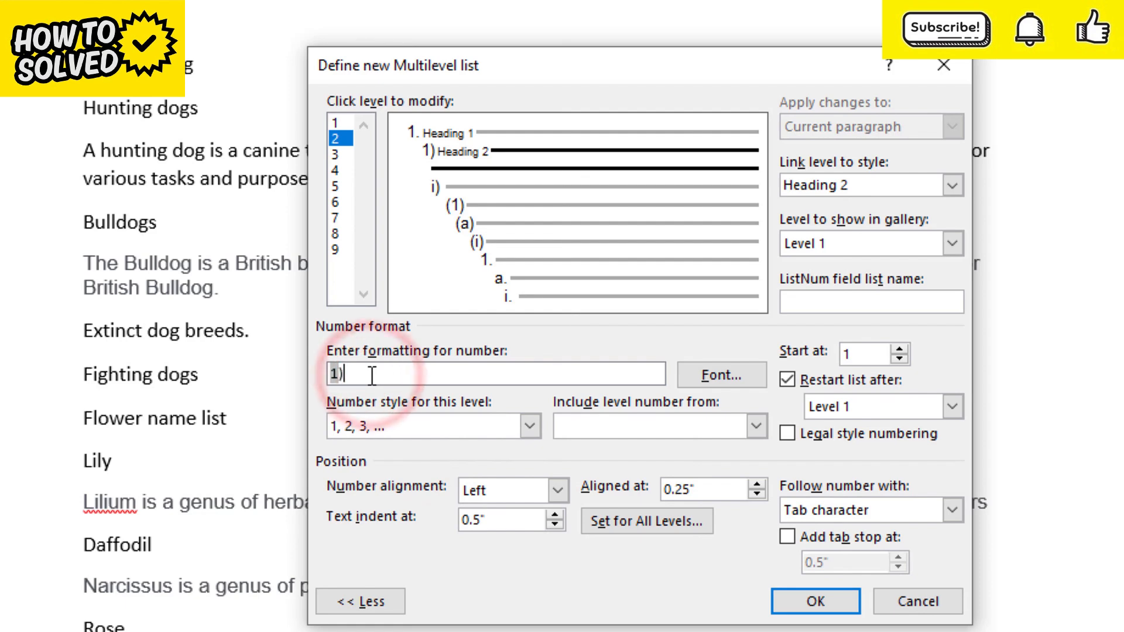
{"action": "key", "text": "BackSpace"}
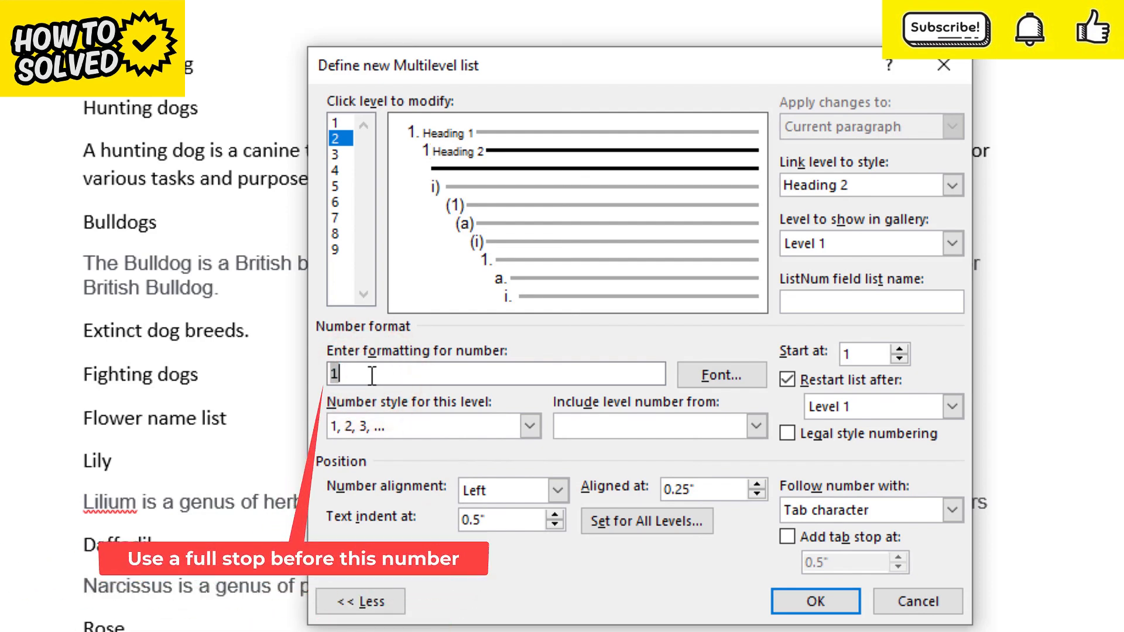
{"action": "key", "text": "Home"}
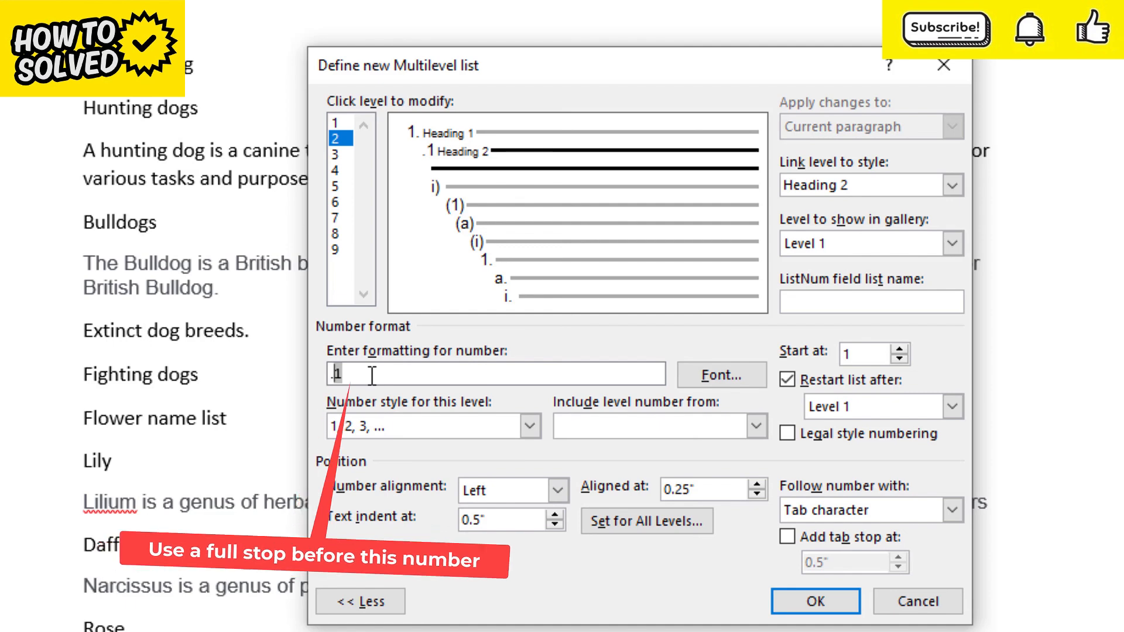
{"action": "type", "text": "."}
{"action": "key", "text": "Left"}
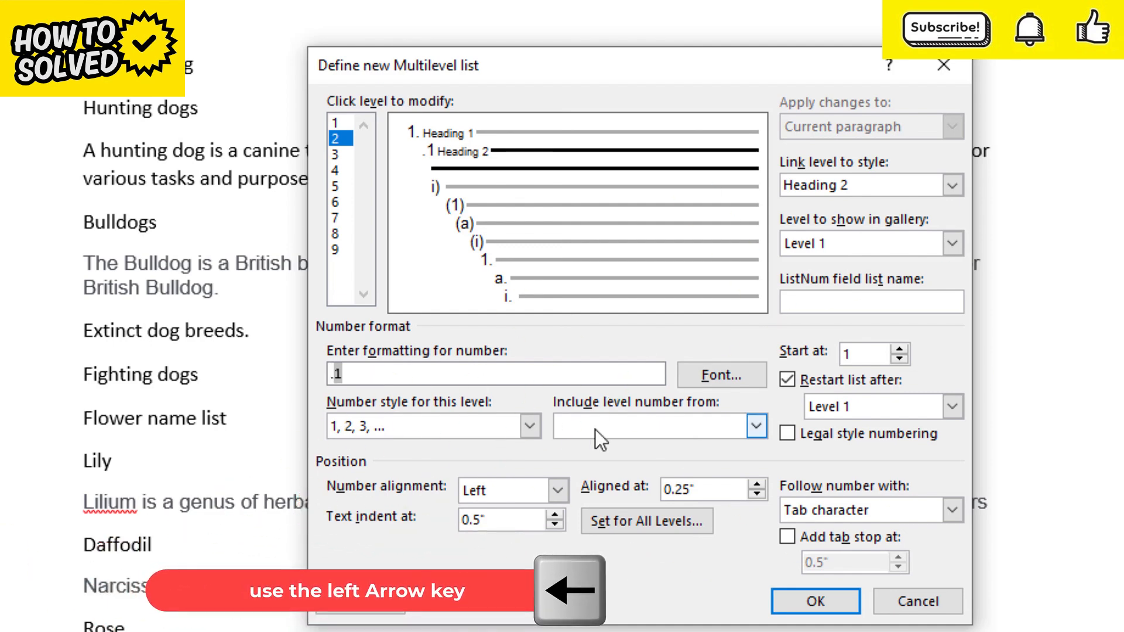
{"action": "left_click", "coordinate": [754, 431]}
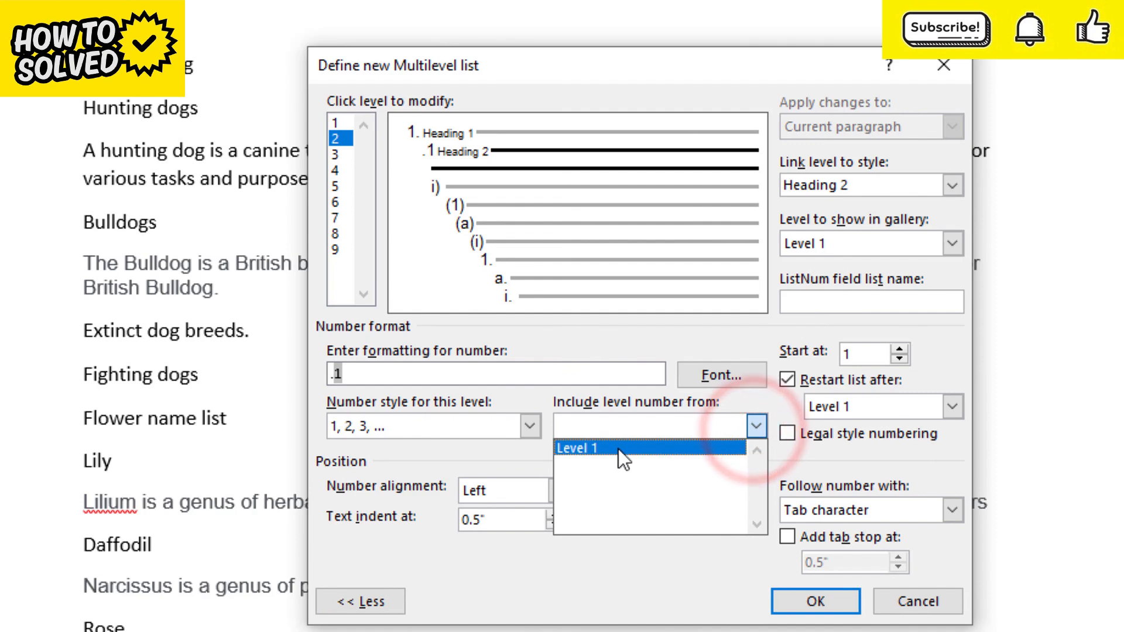
{"action": "left_click", "coordinate": [619, 449]}
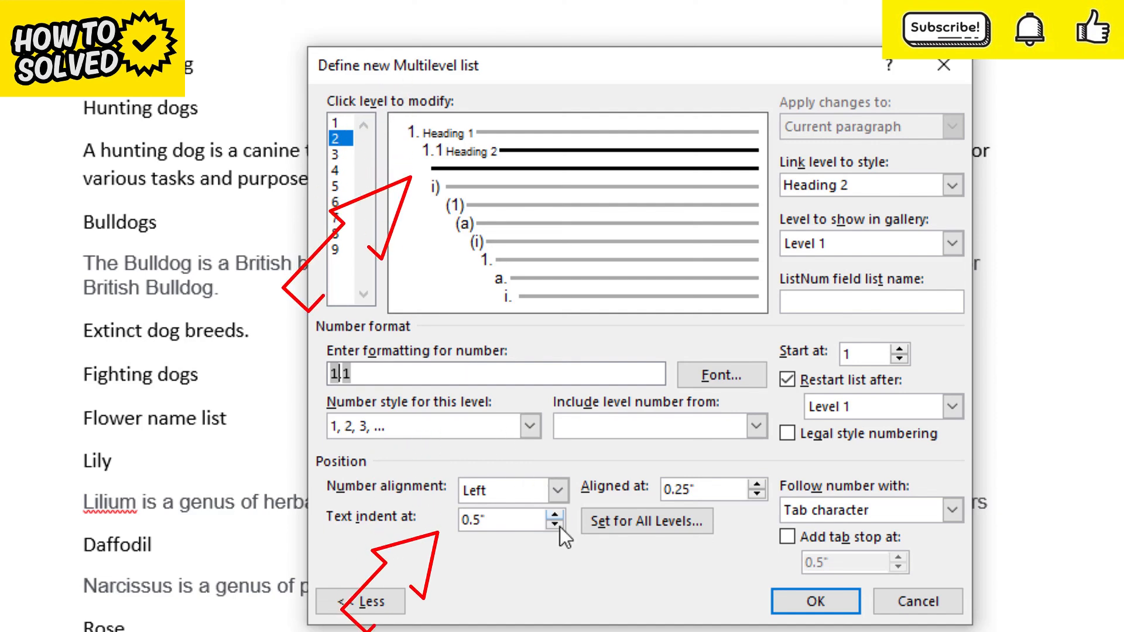
Set the text indent of level 2 to .25
{"action": "left_click", "coordinate": [501, 521]}
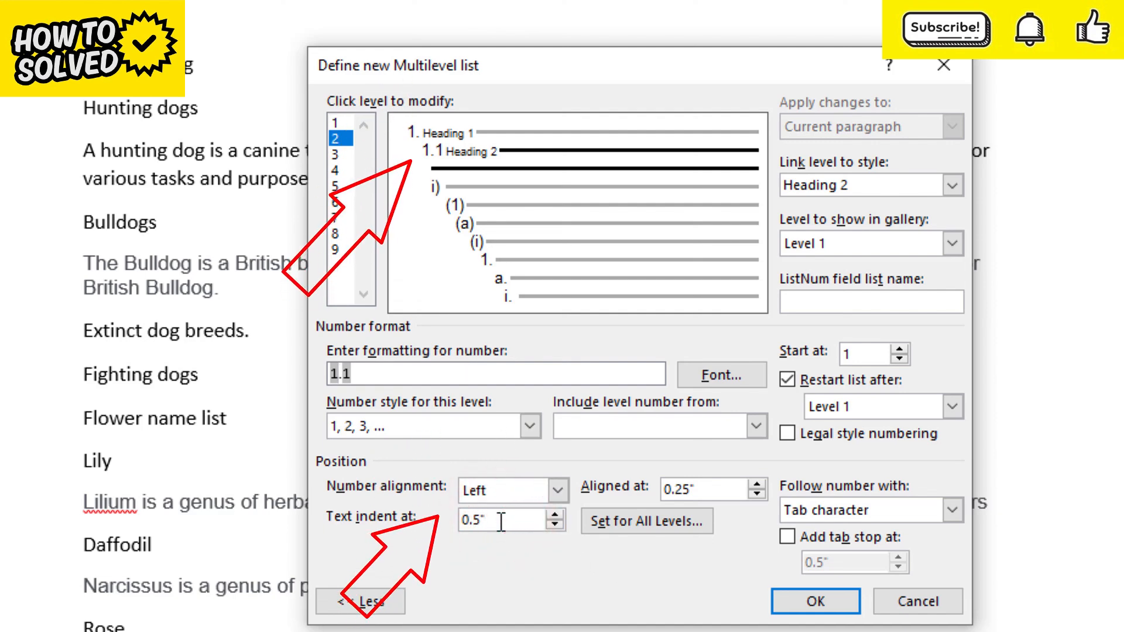
{"action": "key", "text": "BackSpace"}
{"action": "key", "text": "BackSpace"}
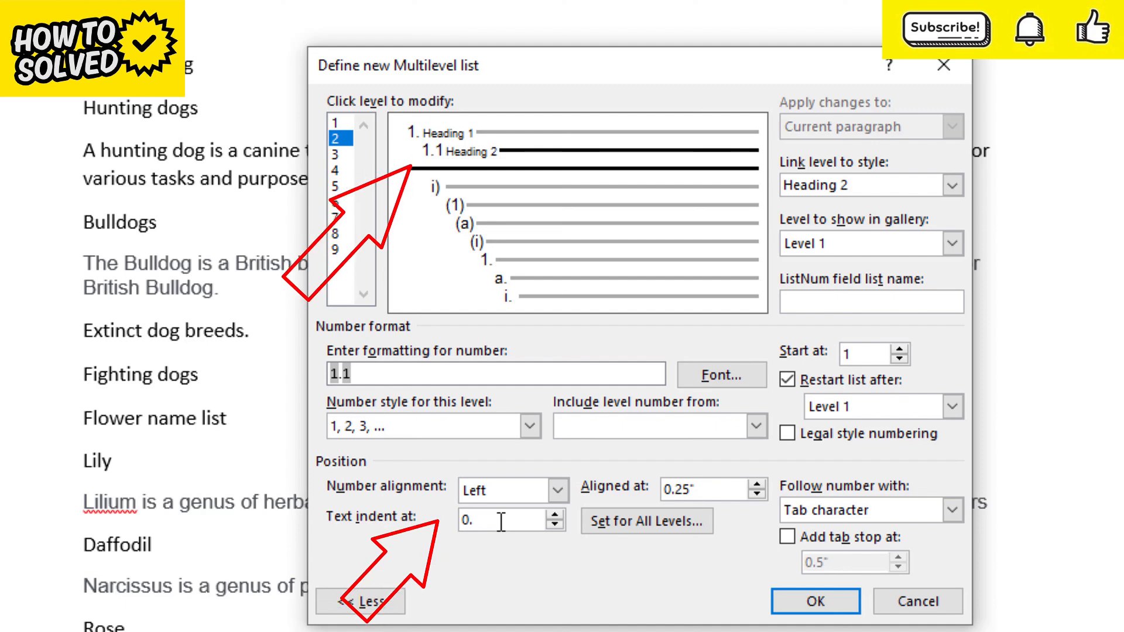
{"action": "type", "text": "255"}
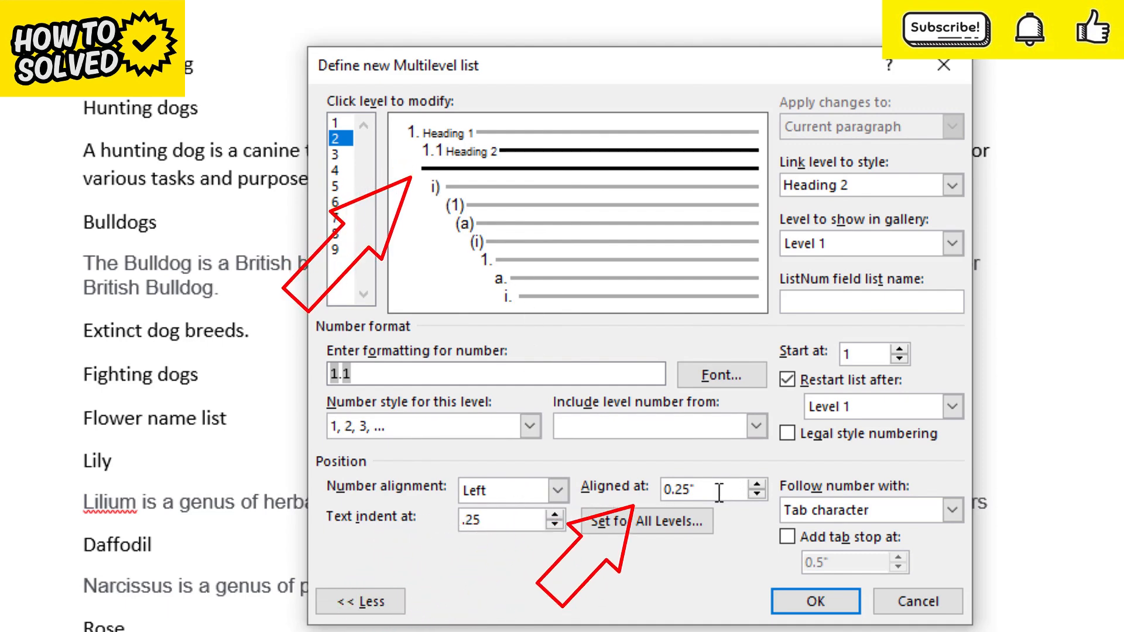
Set the level 2 number to be aligned at 0.15"
{"action": "left_click", "coordinate": [756, 494]}
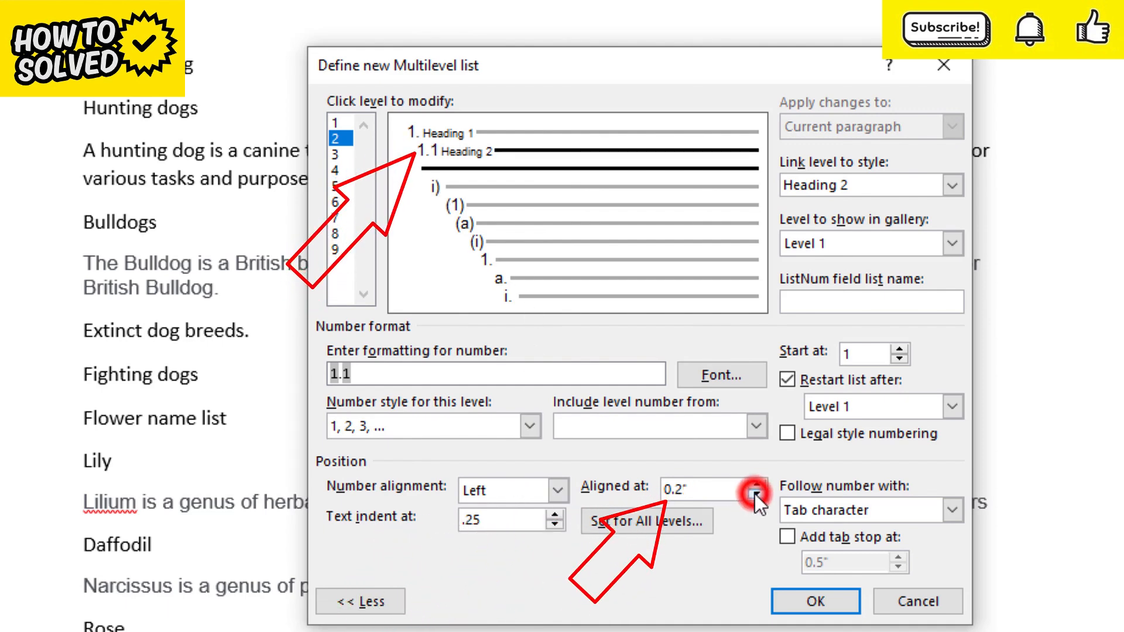
{"action": "left_click", "coordinate": [755, 494]}
{"action": "left_click", "coordinate": [756, 495]}
{"action": "left_click", "coordinate": [754, 494]}
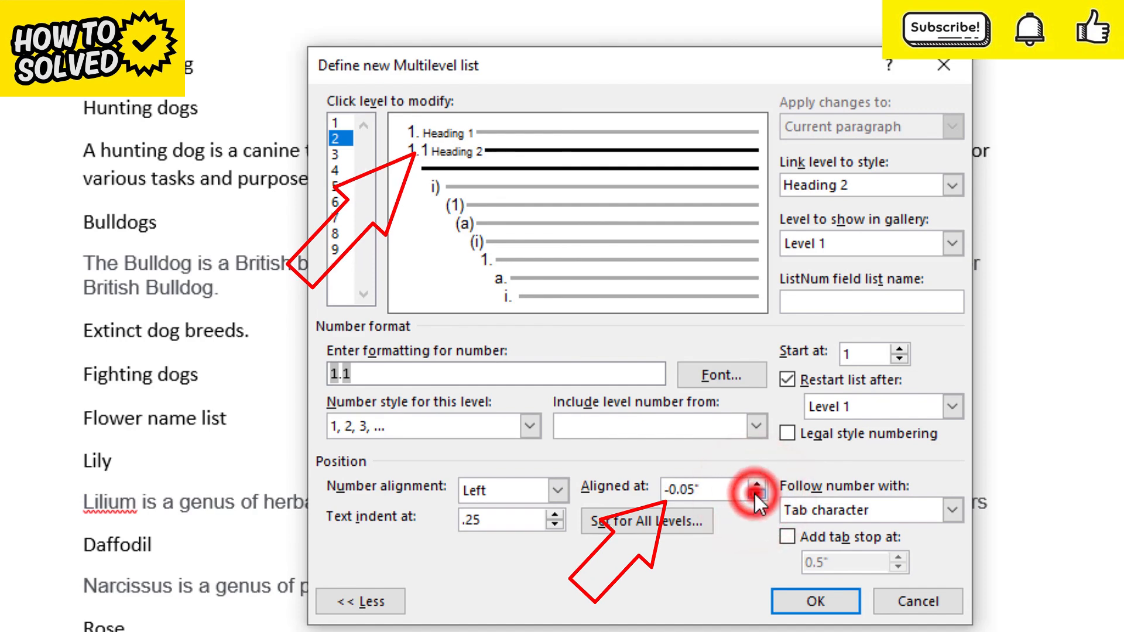
{"action": "left_click", "coordinate": [757, 487]}
{"action": "left_click", "coordinate": [757, 486]}
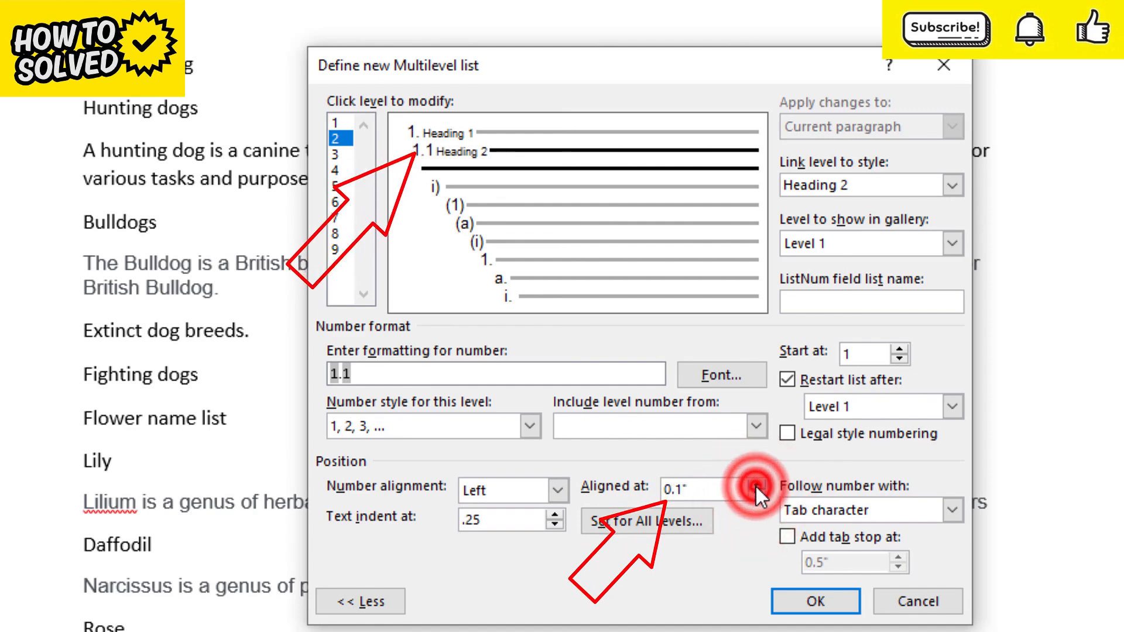
{"action": "left_click", "coordinate": [757, 486]}
{"action": "left_click", "coordinate": [757, 497]}
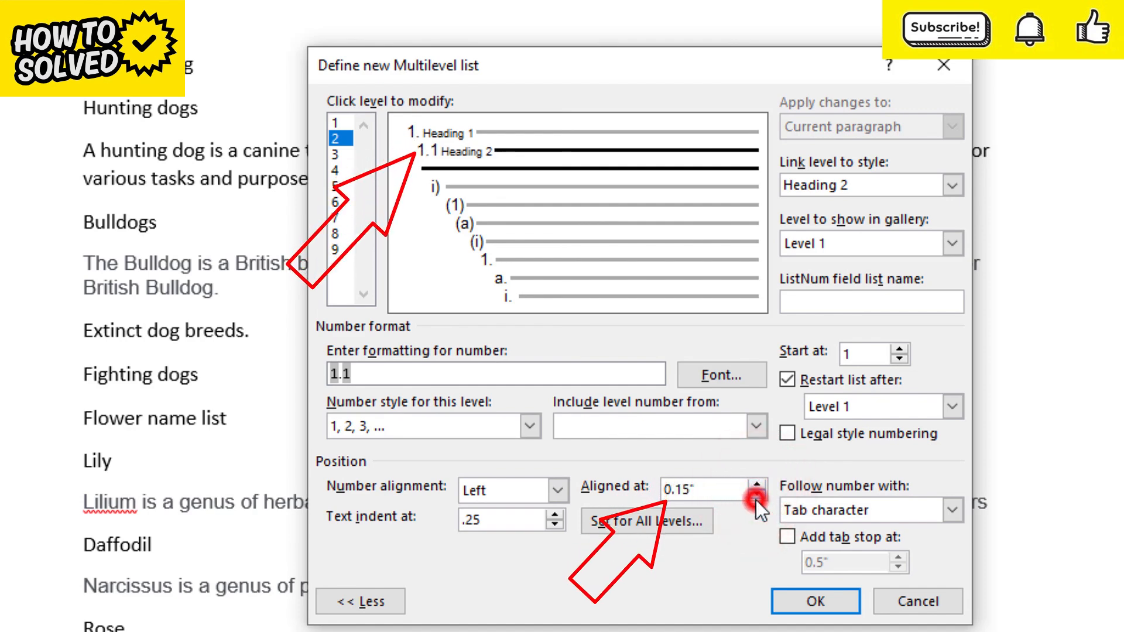
Link level 3 of the list to the Heading 3 style
{"action": "left_click", "coordinate": [335, 155]}
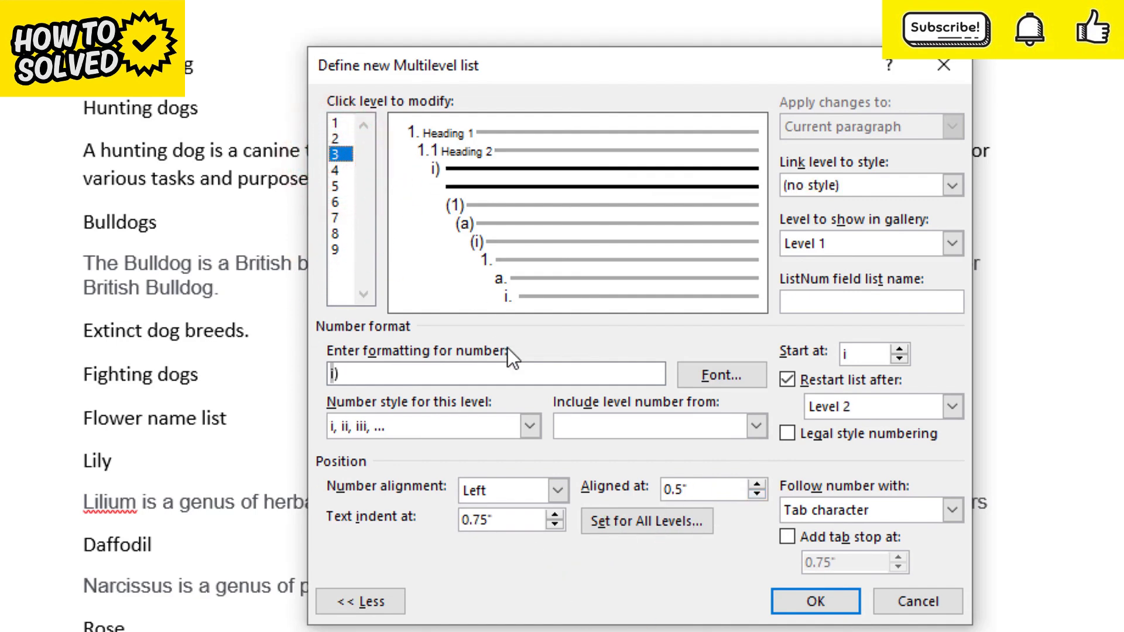
{"action": "left_click", "coordinate": [951, 186]}
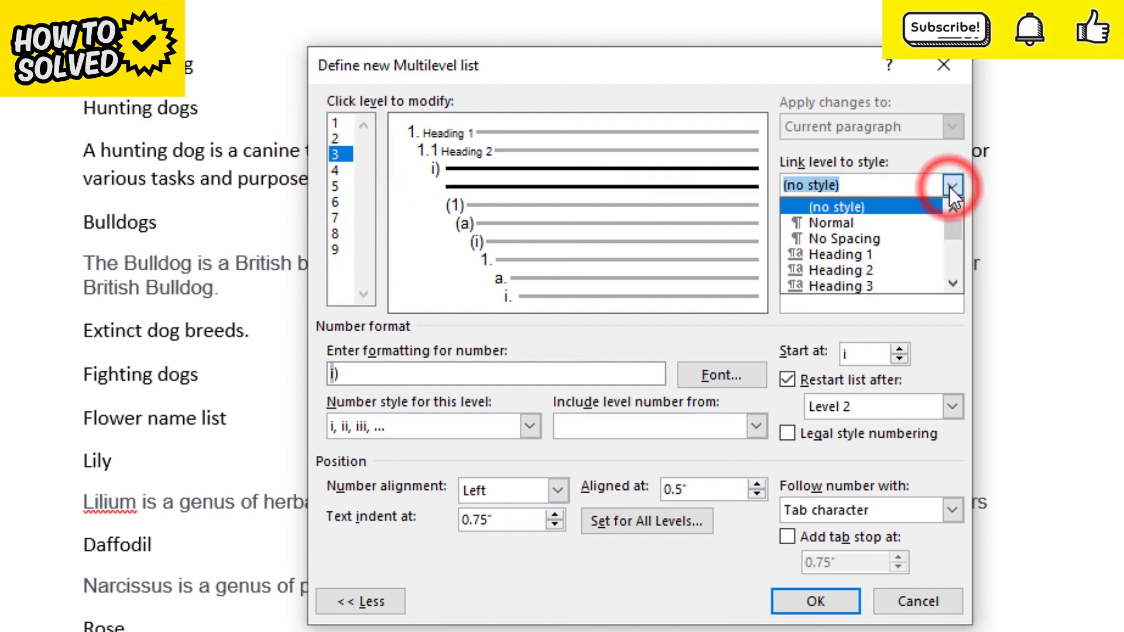
{"action": "left_click", "coordinate": [872, 285]}
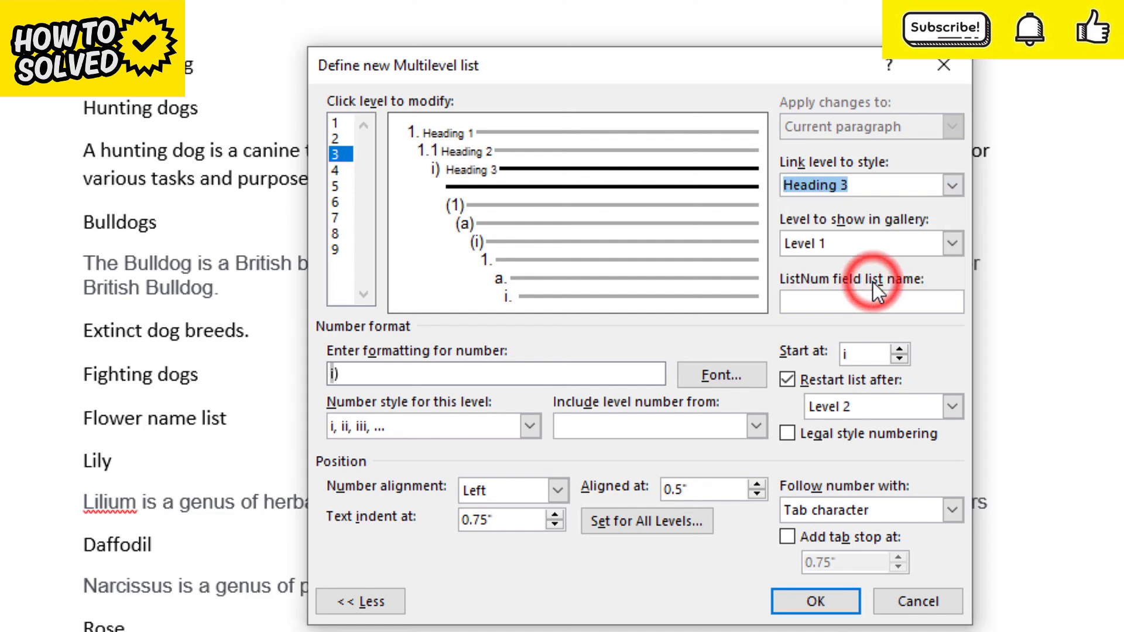
Set level 3's number style to 1, 2, 3, … and format its number as ".1"
{"action": "left_click", "coordinate": [535, 424]}
{"action": "left_click", "coordinate": [371, 462]}
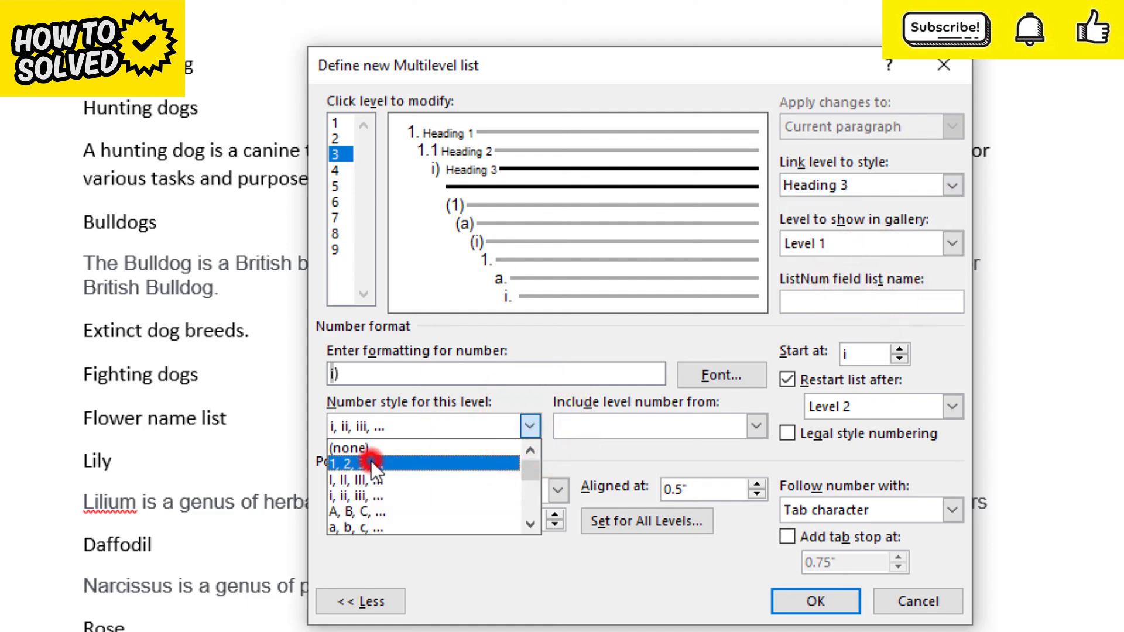
{"action": "left_click", "coordinate": [367, 376]}
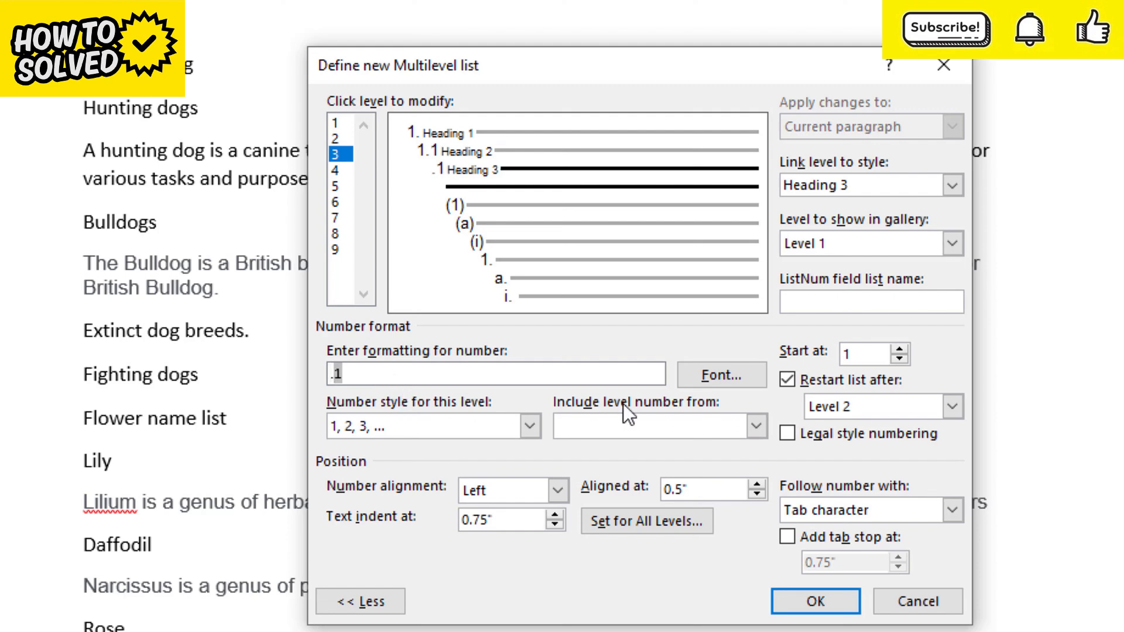
Include the level 2 and level 1 numbers in level 3's number format, separated by periods, to form "1.1.1"
{"action": "left_click", "coordinate": [757, 430]}
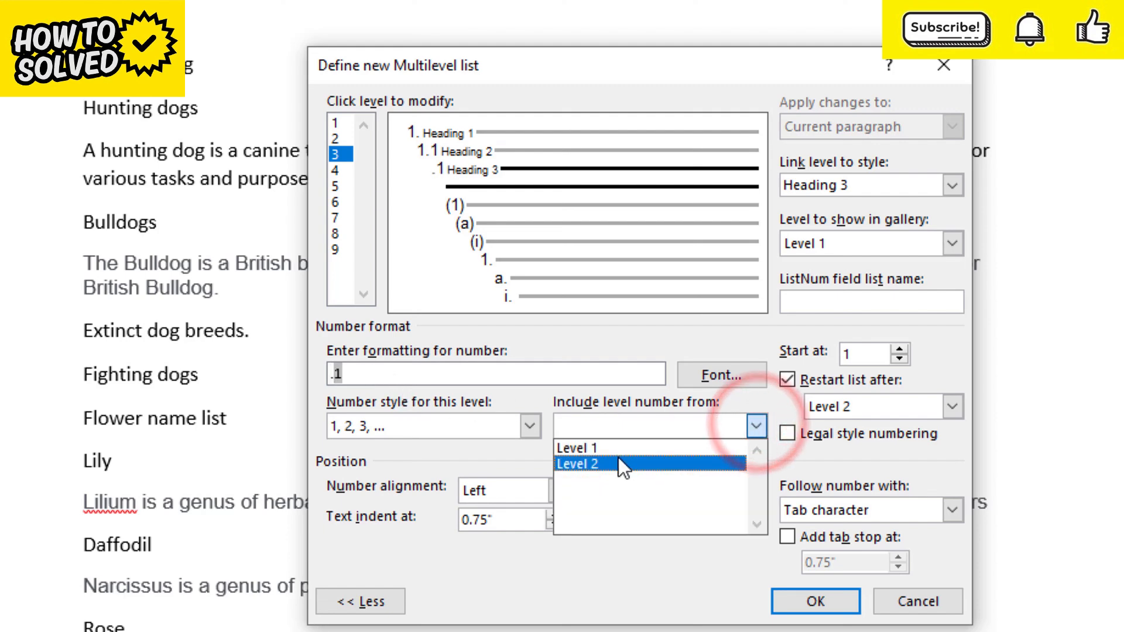
{"action": "left_click", "coordinate": [602, 463]}
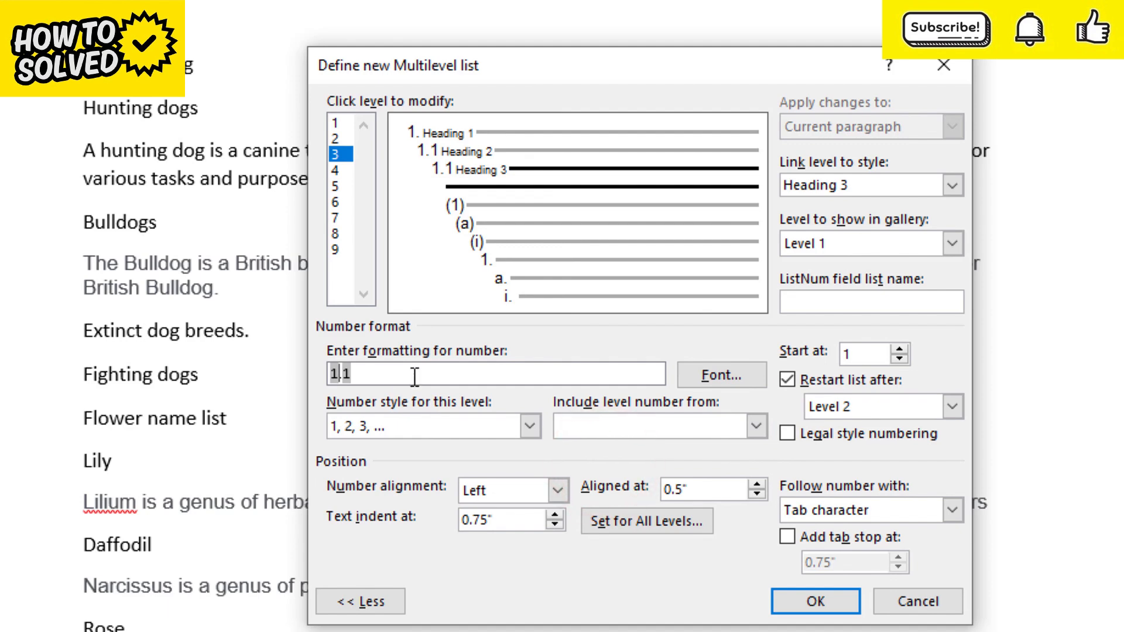
{"action": "type", "text": "."}
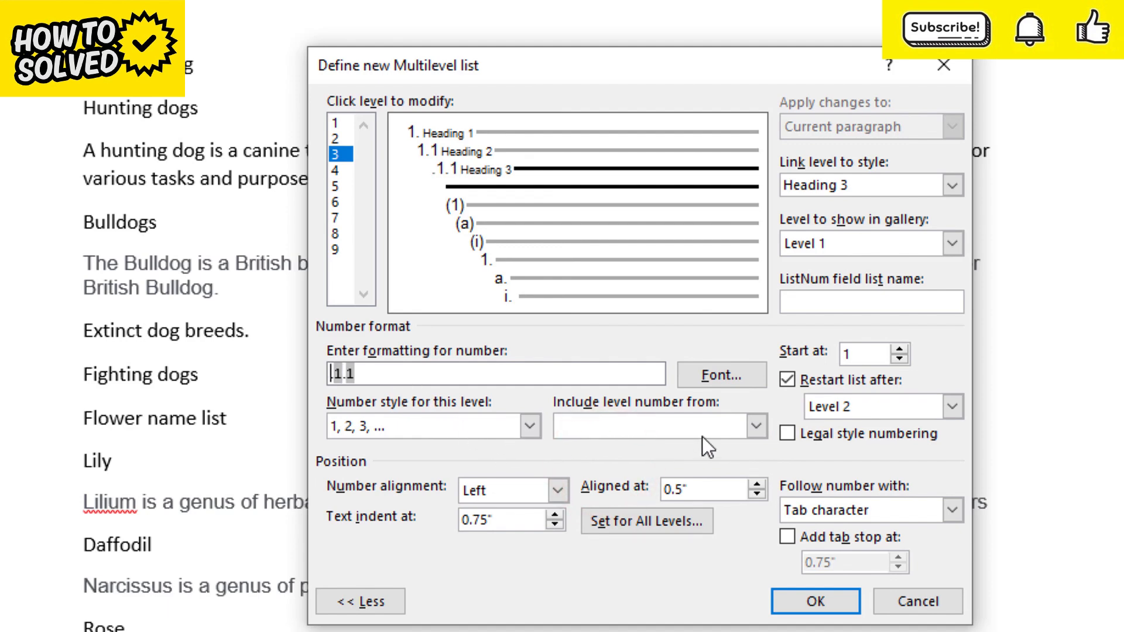
{"action": "left_click", "coordinate": [757, 427]}
{"action": "left_click", "coordinate": [644, 445]}
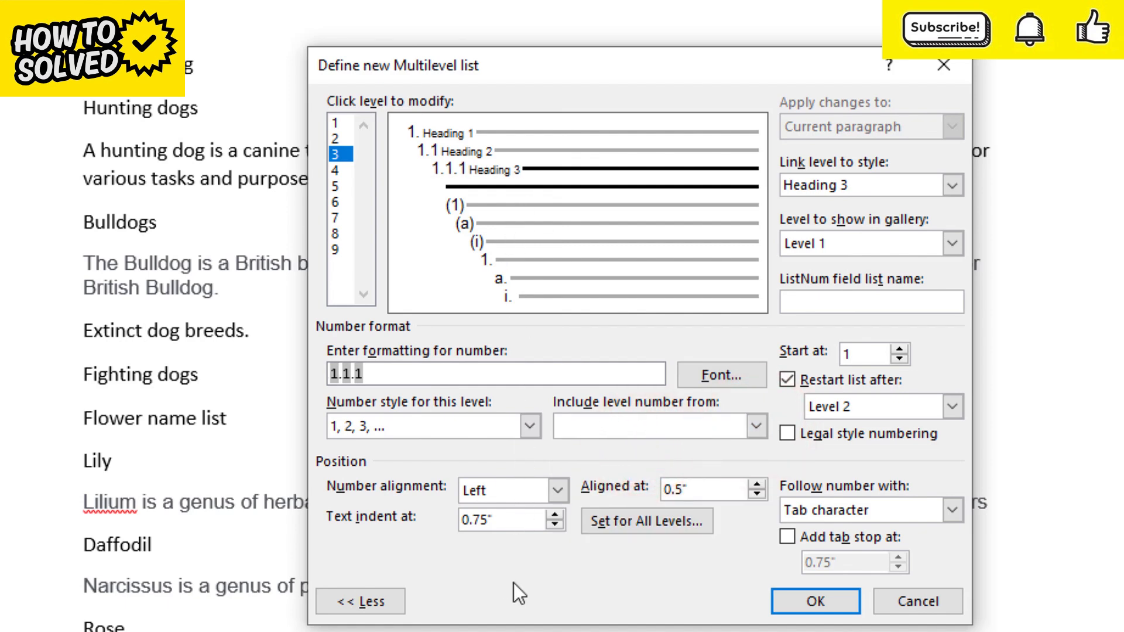
Set level 3's text indent to 0.55" and its number alignment position to 0.15", and accept the multilevel list definition
{"action": "left_click", "coordinate": [554, 525]}
{"action": "left_click", "coordinate": [554, 525]}
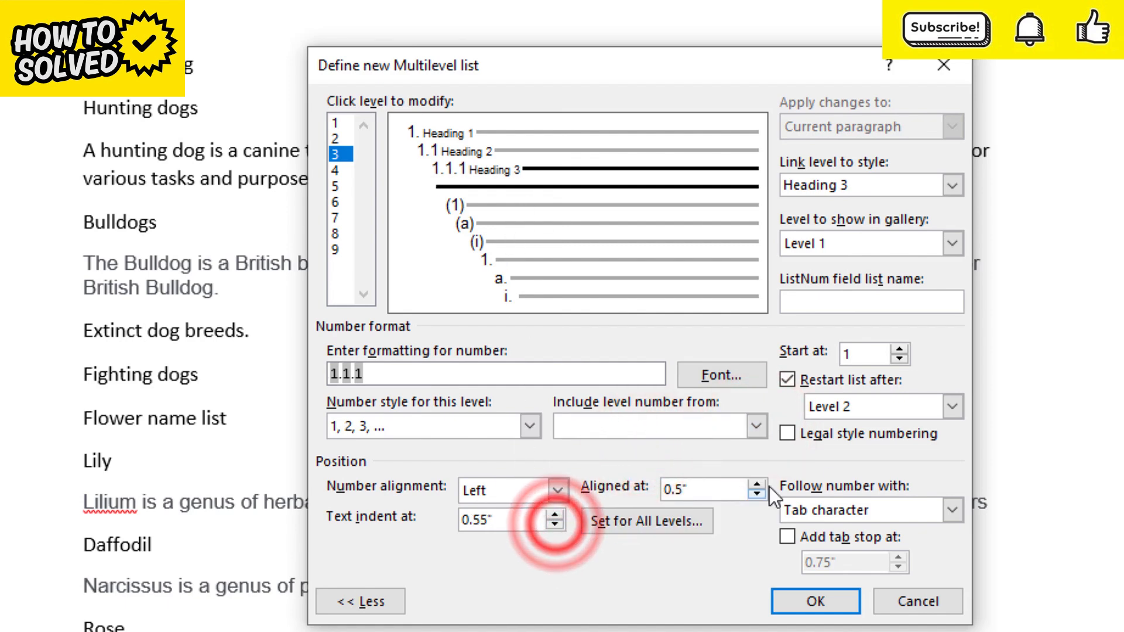
{"action": "left_click", "coordinate": [757, 493]}
{"action": "left_click", "coordinate": [757, 493]}
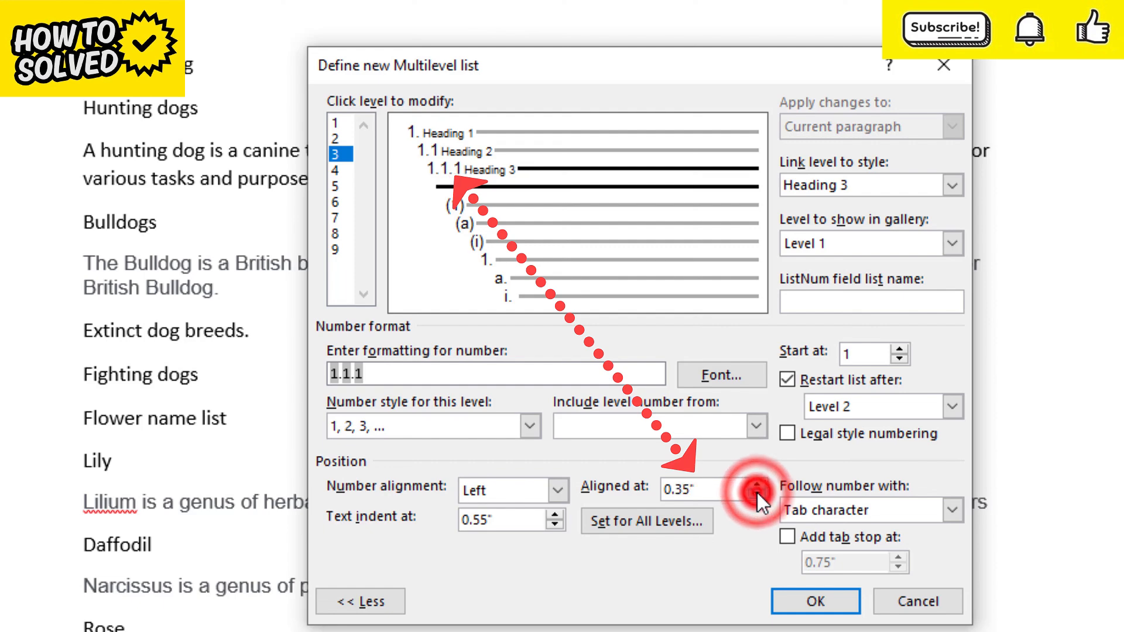
{"action": "left_click", "coordinate": [757, 493]}
{"action": "left_click", "coordinate": [757, 493]}
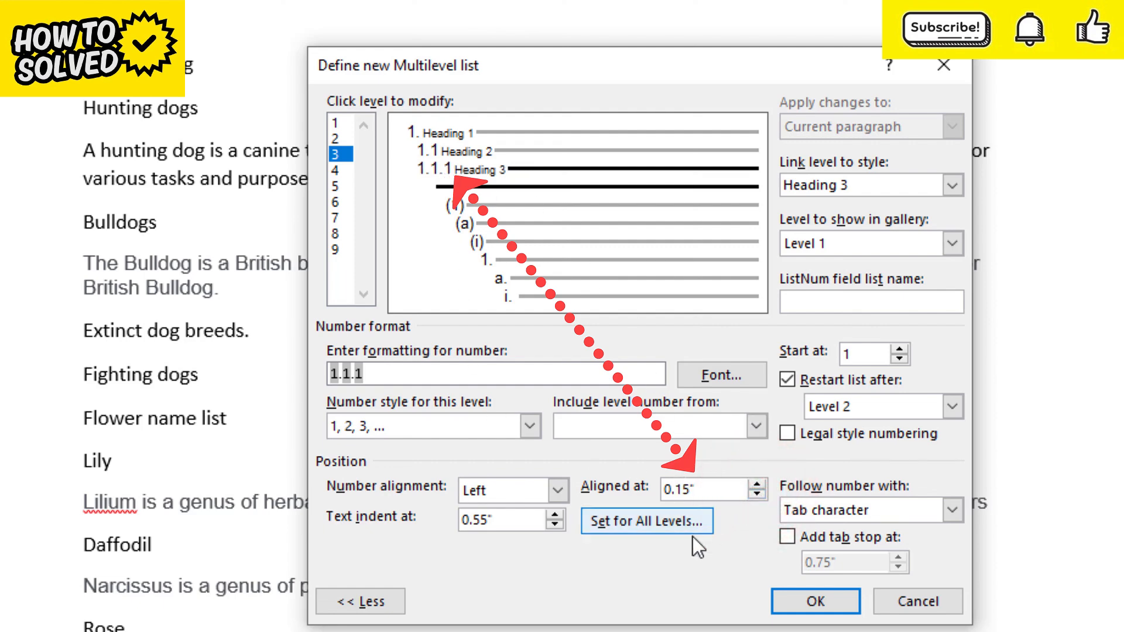
{"action": "left_click", "coordinate": [816, 603]}
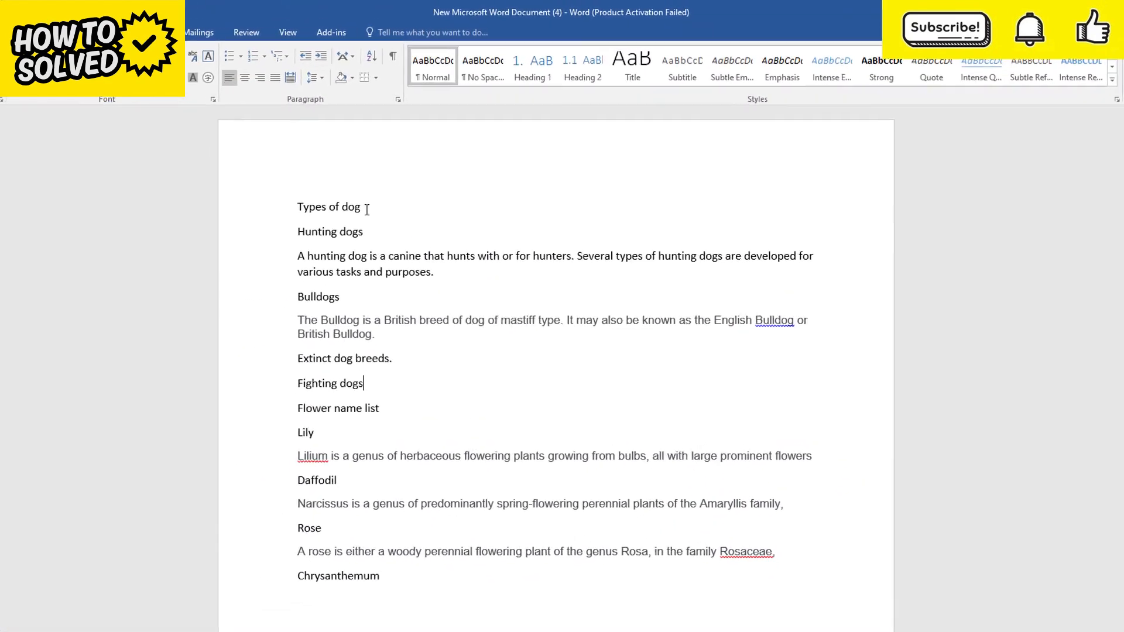
Apply the Heading 1 style to "Types of dog" and the Heading 2 style to "Hunting dogs"
{"action": "left_click", "coordinate": [359, 216]}
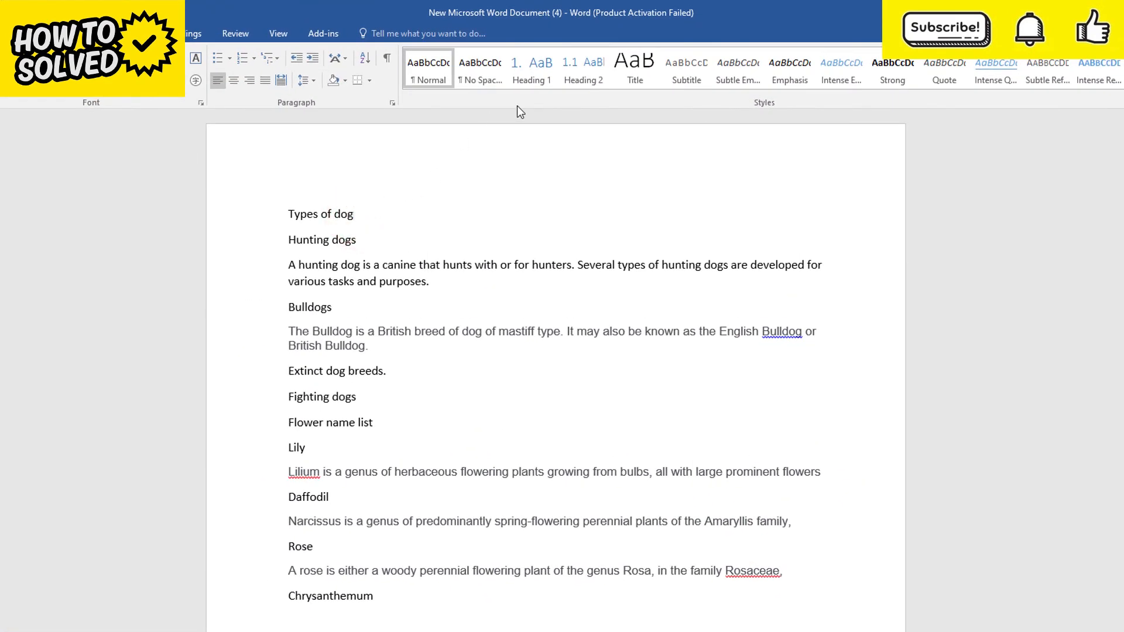
{"action": "left_click", "coordinate": [531, 82]}
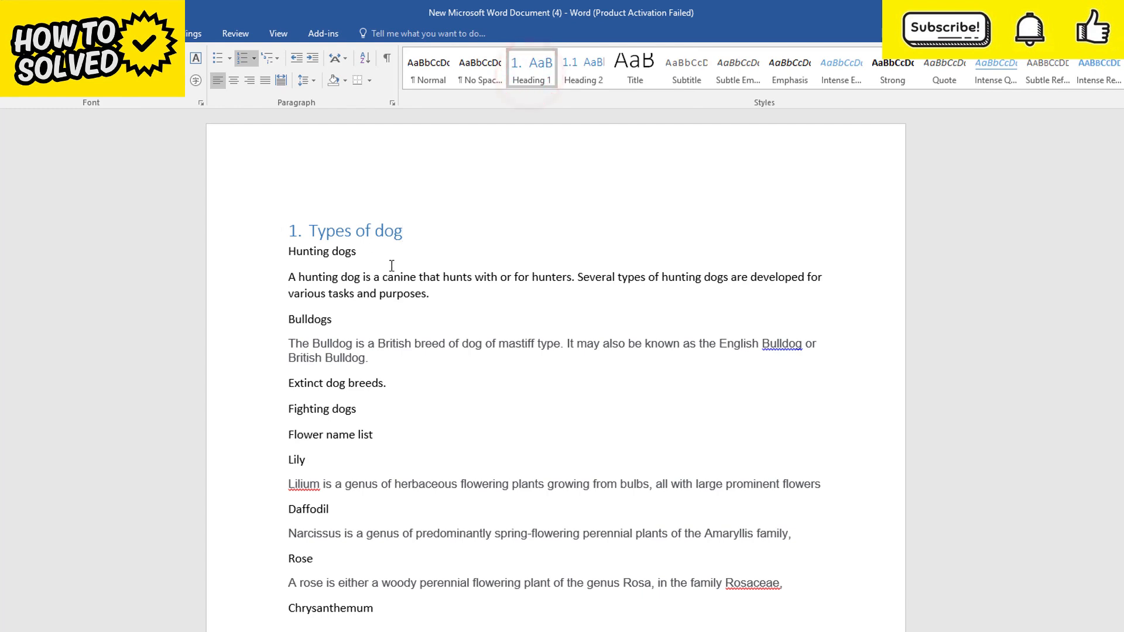
{"action": "left_click", "coordinate": [359, 251]}
{"action": "left_click", "coordinate": [584, 78]}
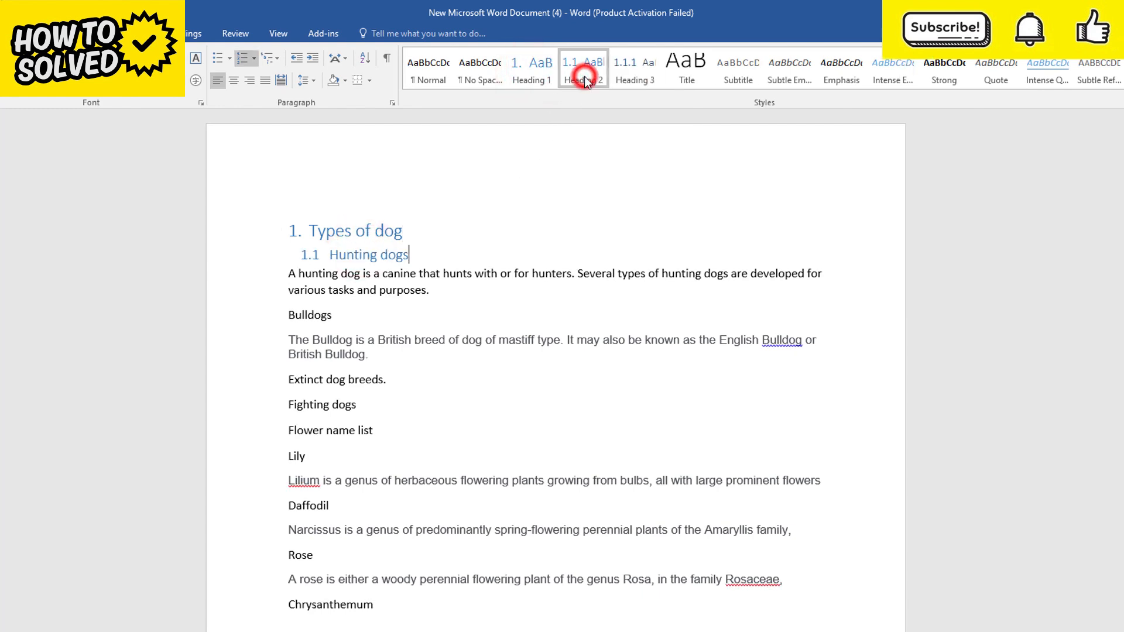
Apply the Heading 3 style to the lines "Bulldogs", "Extinct dog breeds." and "Fighting dogs"
{"action": "left_click", "coordinate": [337, 317]}
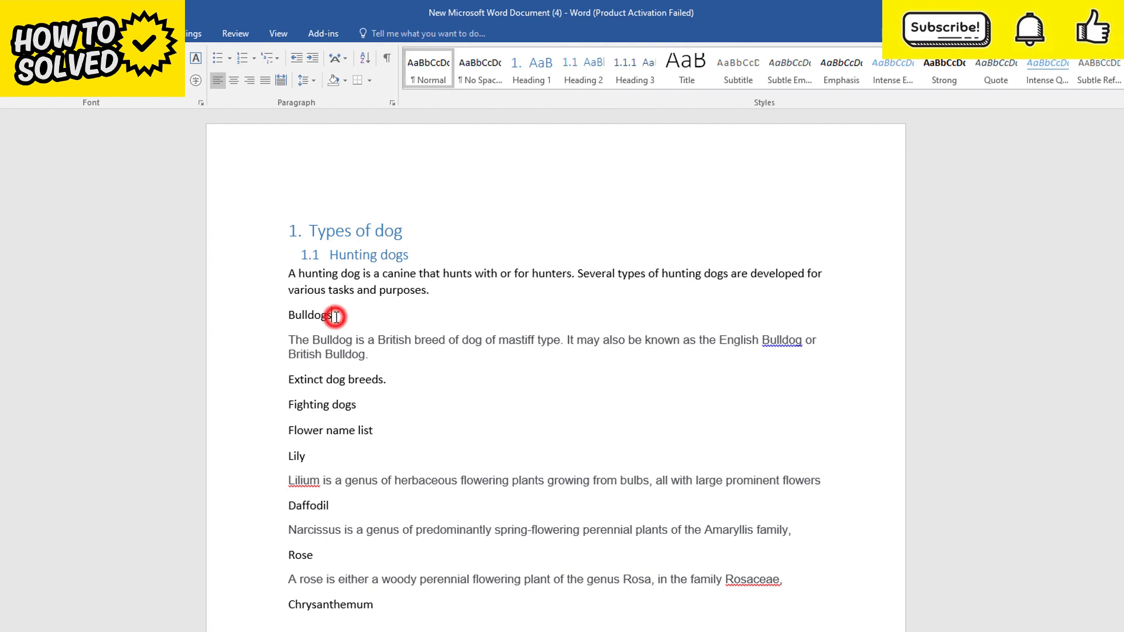
{"action": "left_click", "coordinate": [636, 79]}
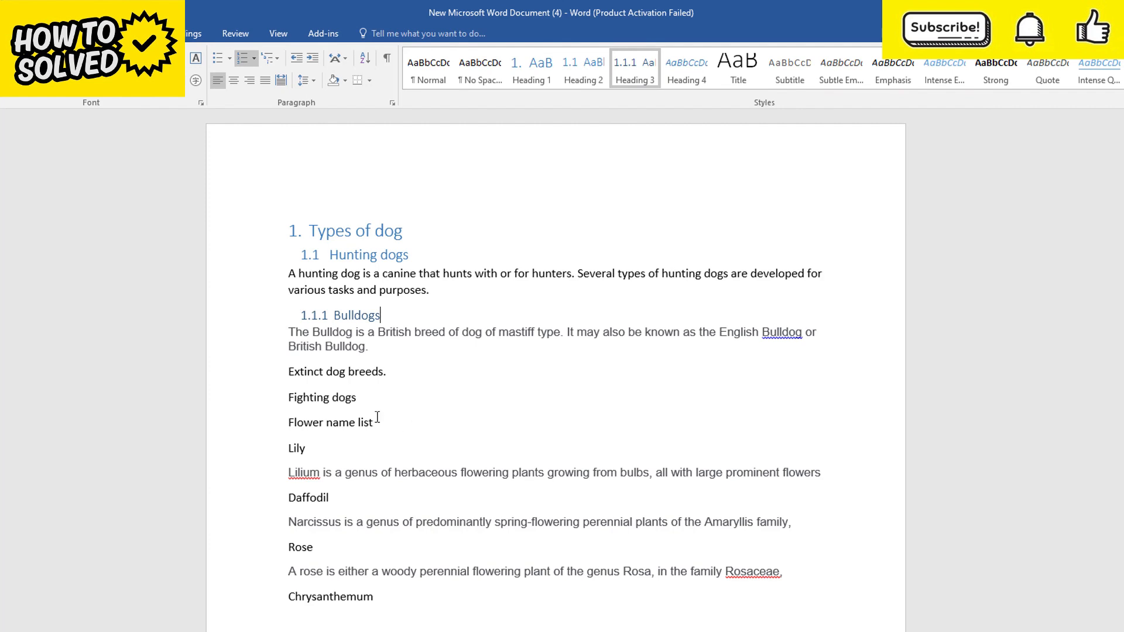
{"action": "left_click", "coordinate": [393, 373]}
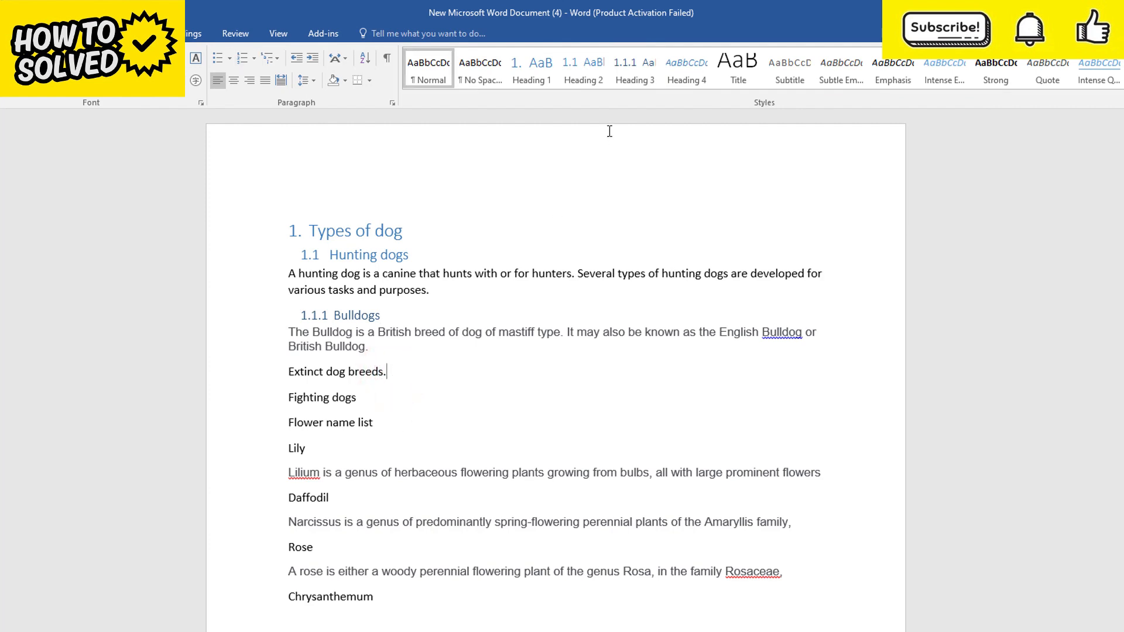
{"action": "left_click", "coordinate": [636, 79]}
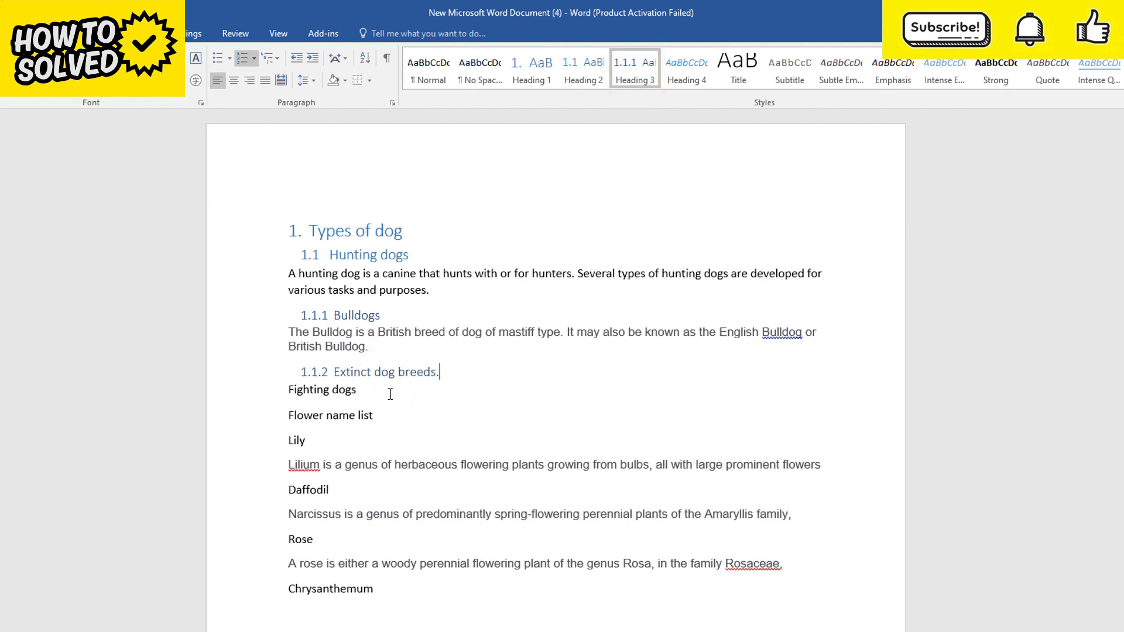
{"action": "left_click", "coordinate": [358, 390]}
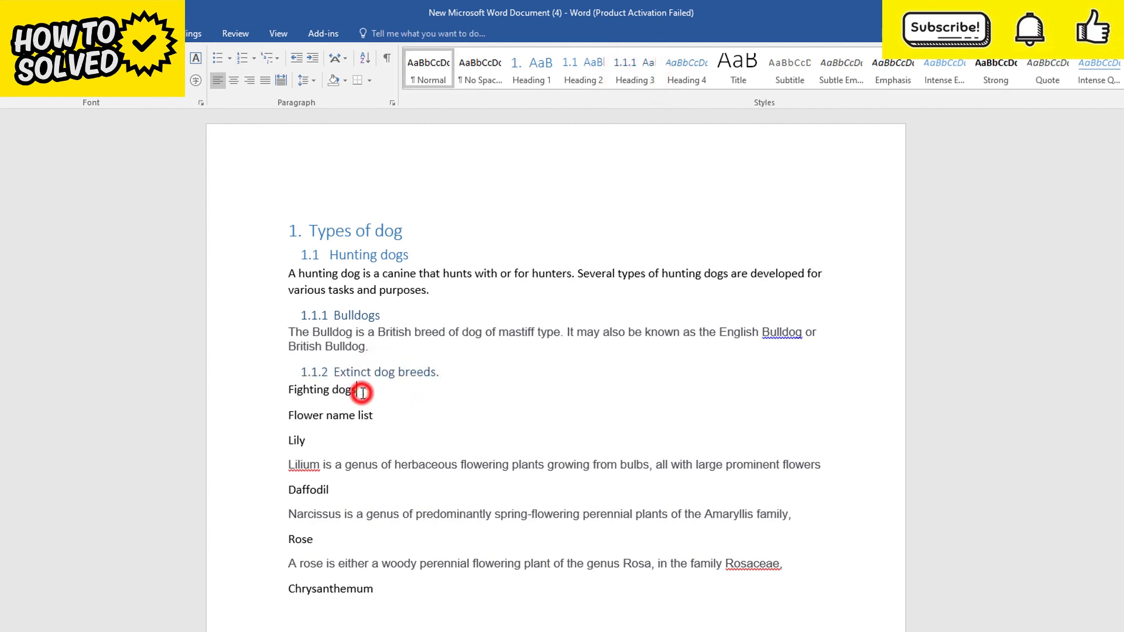
{"action": "left_click", "coordinate": [636, 81]}
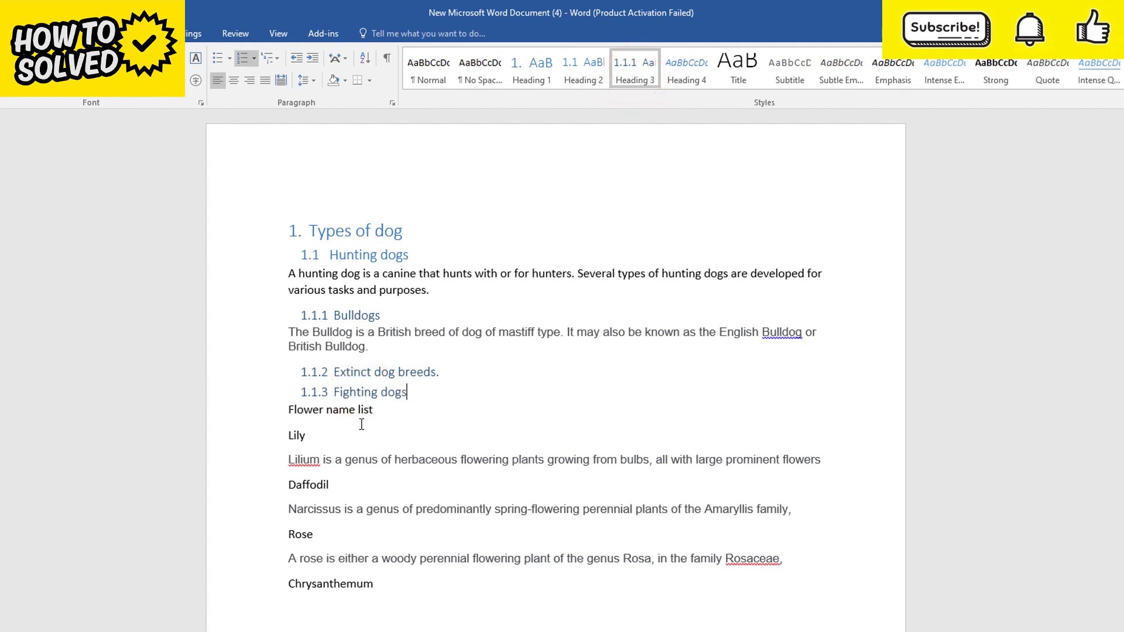
Apply the Heading 1 style to "Flower name list" and the Heading 2 style to "Lily"
{"action": "left_click", "coordinate": [376, 413]}
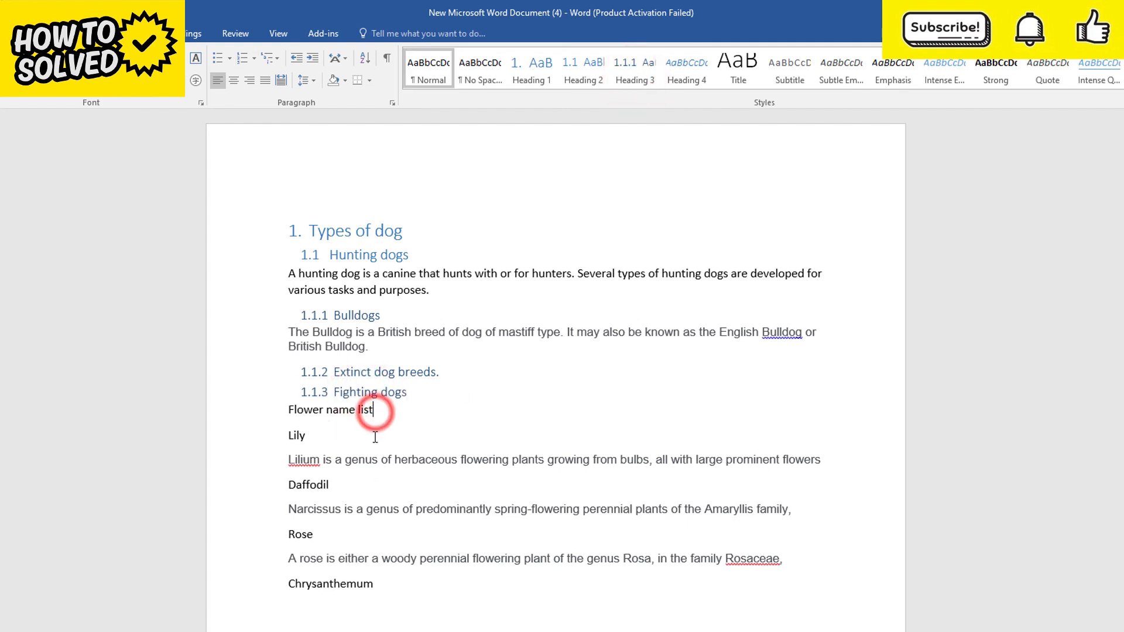
{"action": "left_click", "coordinate": [525, 81]}
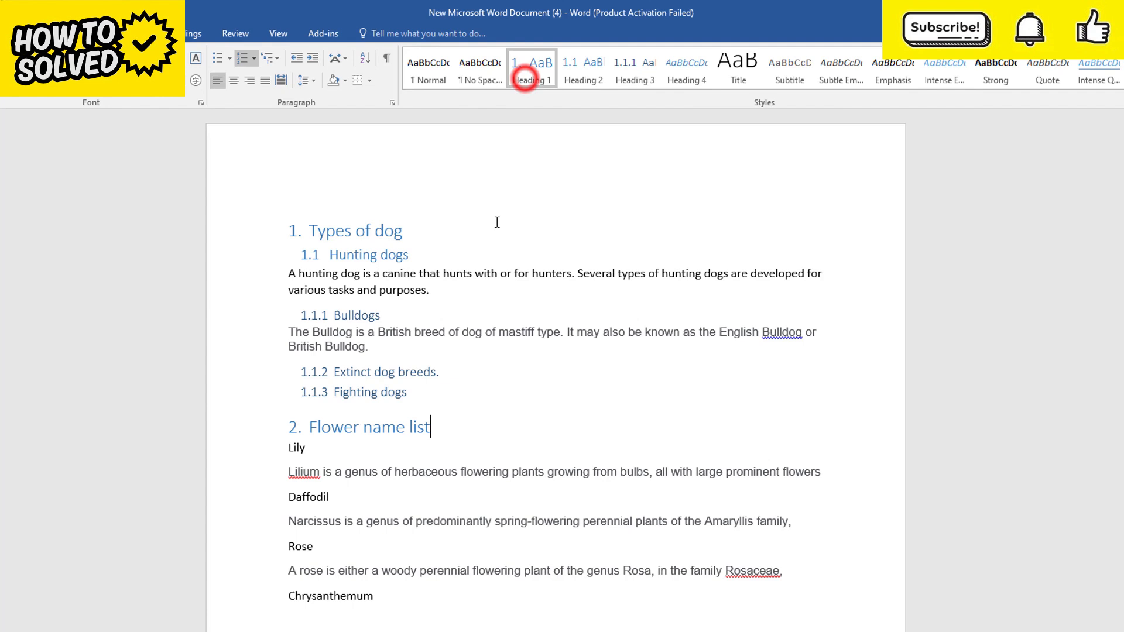
{"action": "left_click", "coordinate": [310, 451]}
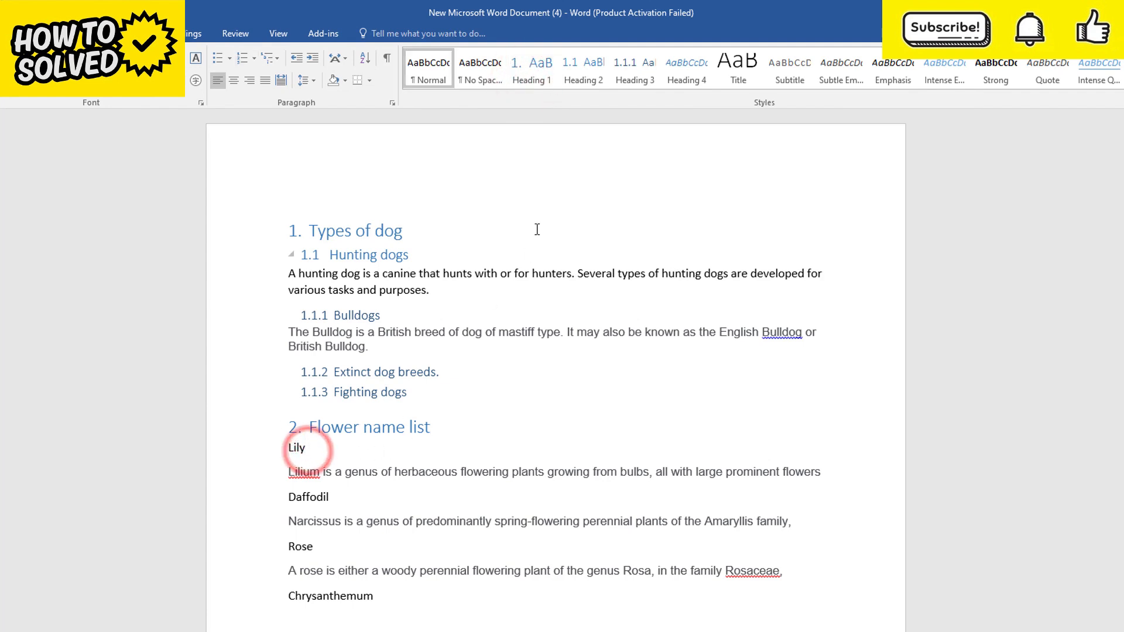
{"action": "left_click", "coordinate": [591, 80]}
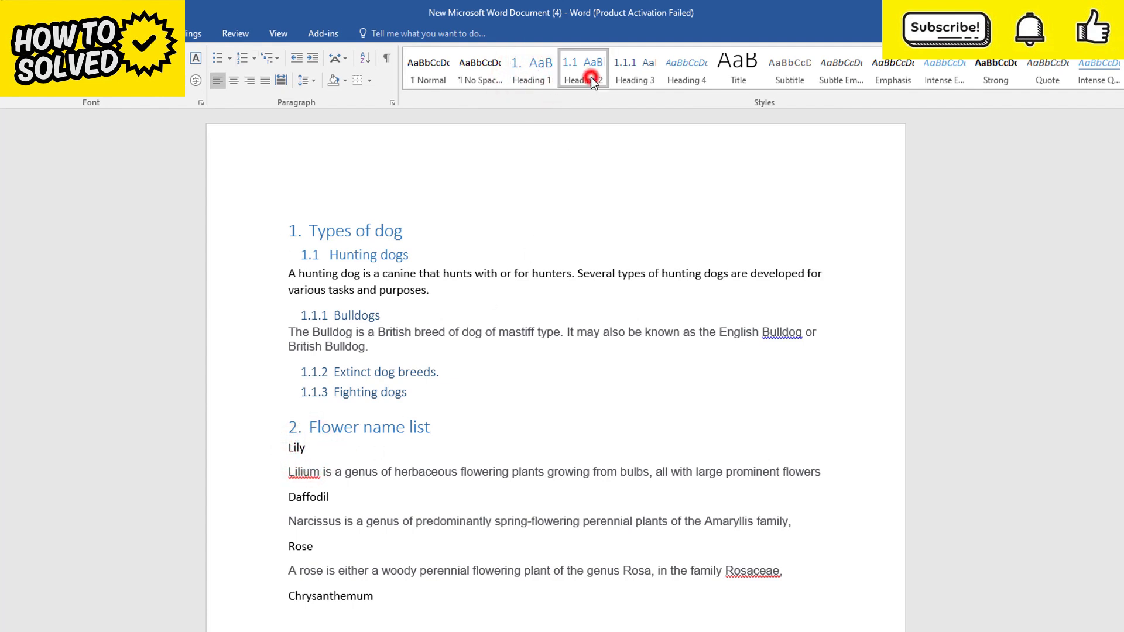
Apply the Heading 2 style to "Daffodil" and the Heading 3 style to "Rose"
{"action": "left_click", "coordinate": [337, 494]}
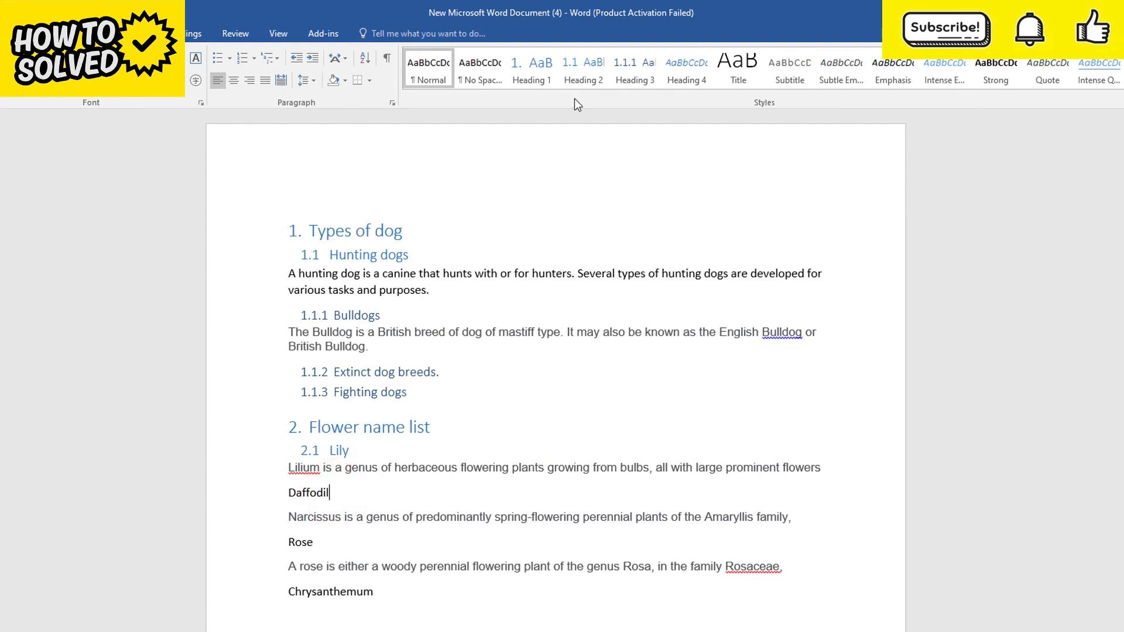
{"action": "left_click", "coordinate": [578, 78]}
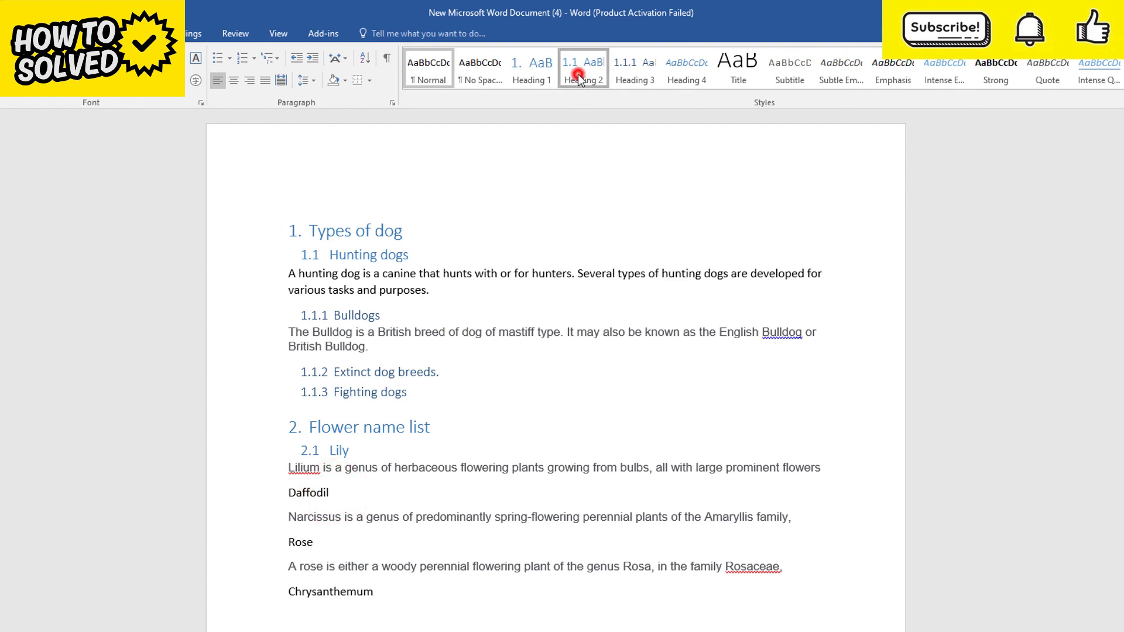
{"action": "left_click", "coordinate": [325, 537]}
{"action": "left_click", "coordinate": [644, 77]}
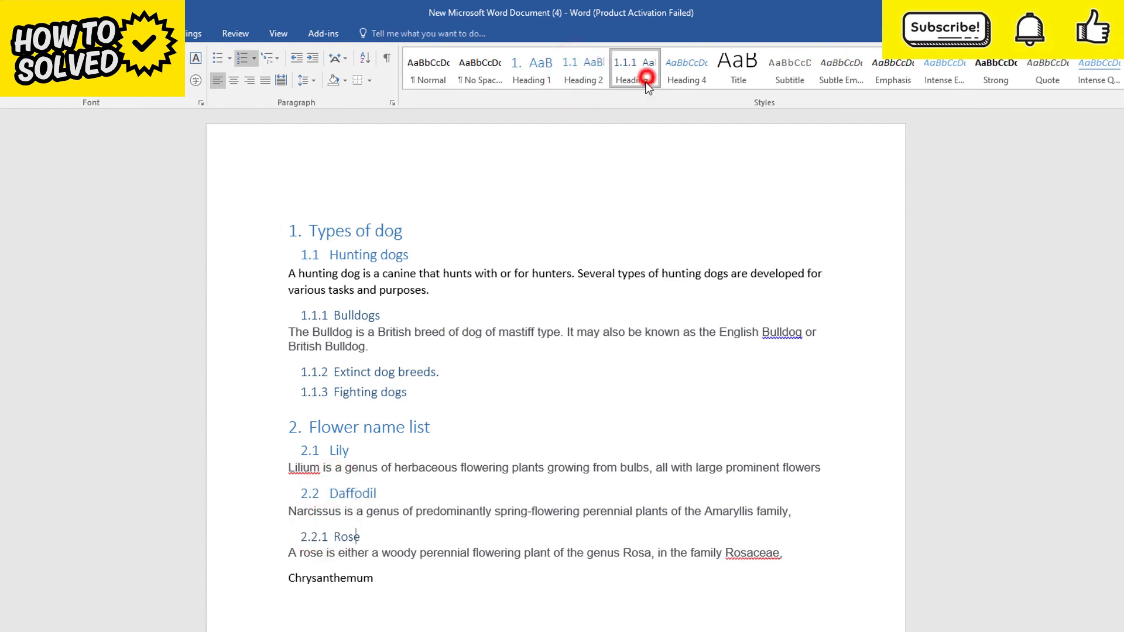